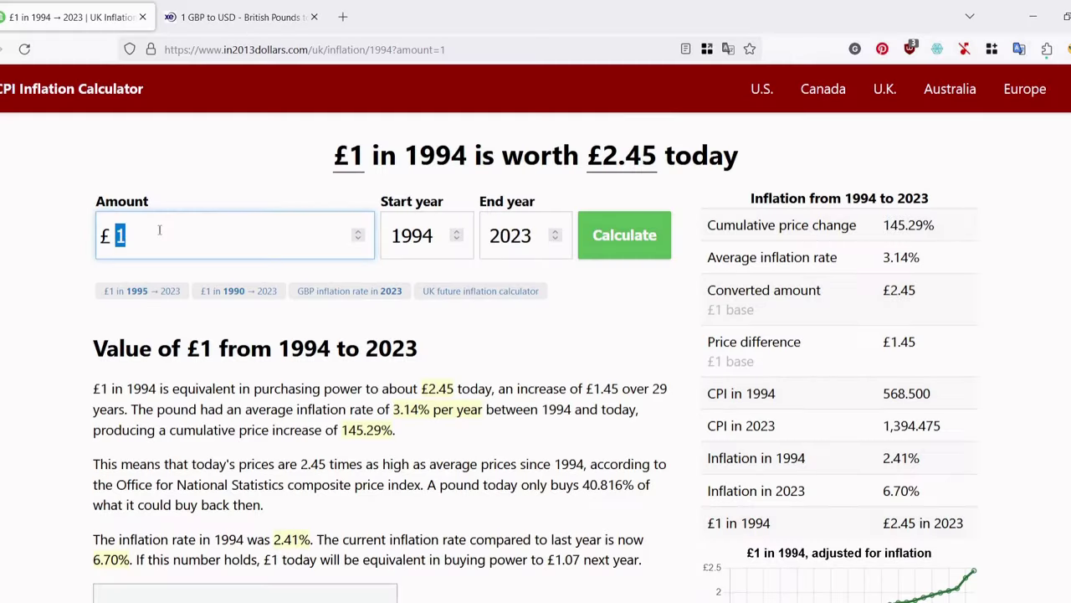
# Calculate what £399.99 in 1994 is worth today, and put the £981.14 result into Xe's Amount.
pyautogui.write('399.99')
pyautogui.click(599, 227)
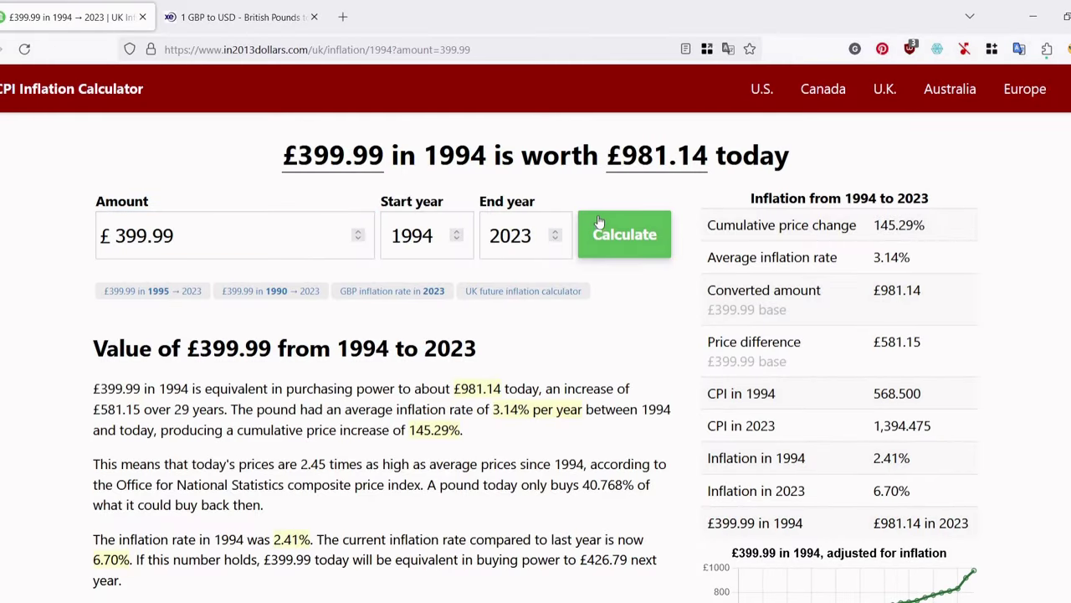
pyautogui.hotkey('ctrl', 'Tab')
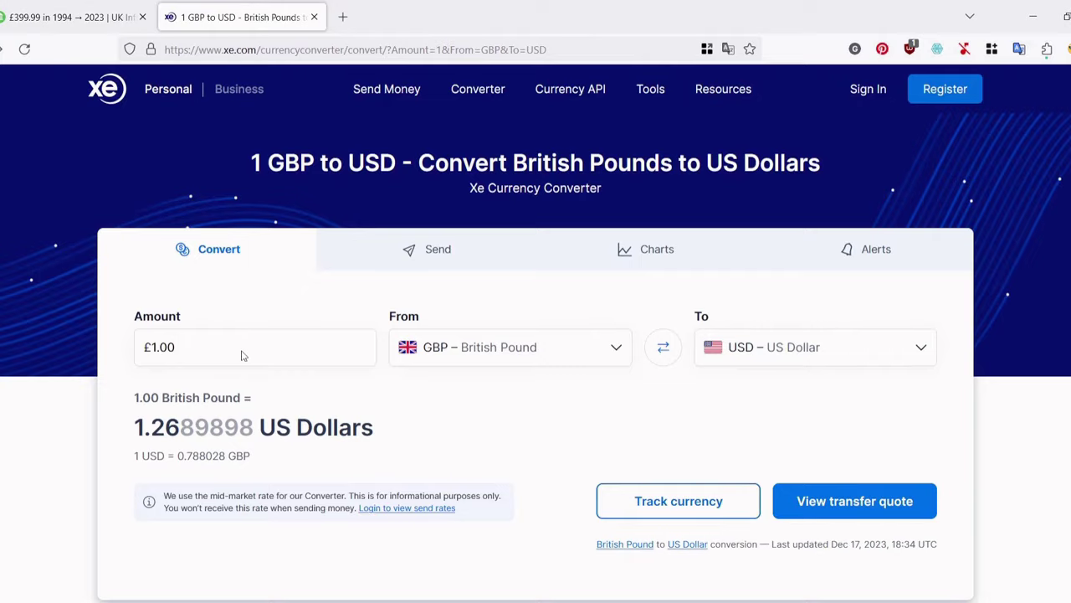
pyautogui.click(243, 350)
pyautogui.write('981.14')
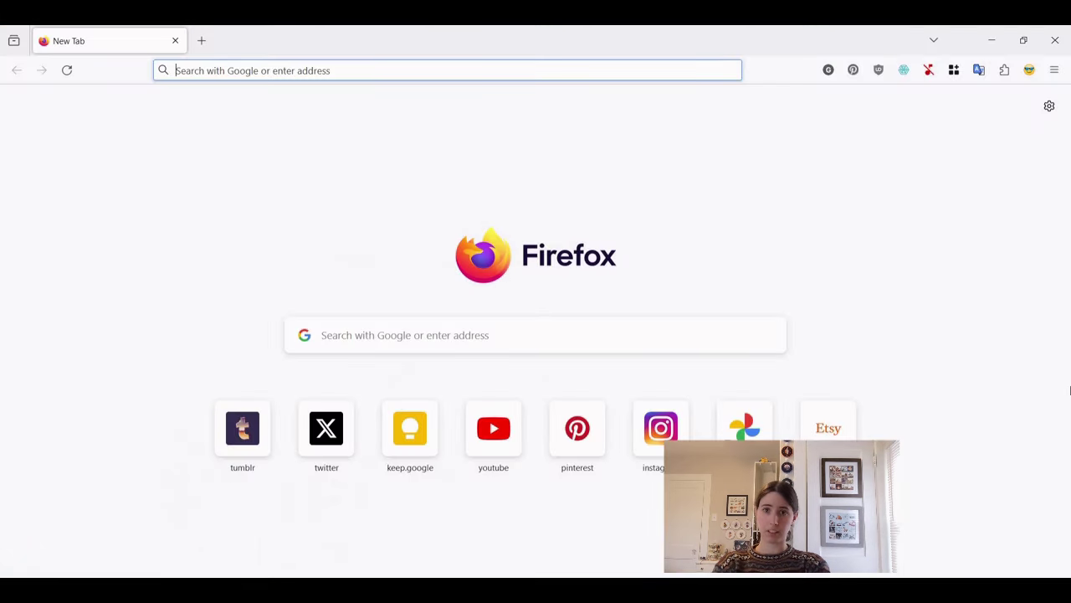
# Launch Firefox, go to archive.org and search it for 'amiga applications'.
pyautogui.write('archive.org')
pyautogui.press('Return')
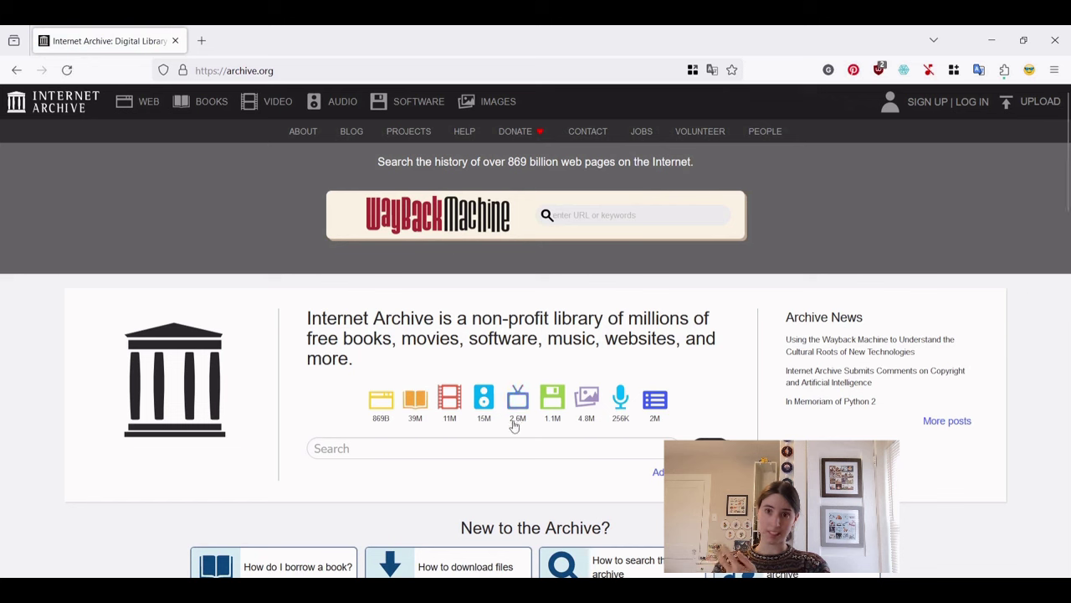
pyautogui.click(490, 447)
pyautogui.write('amiga')
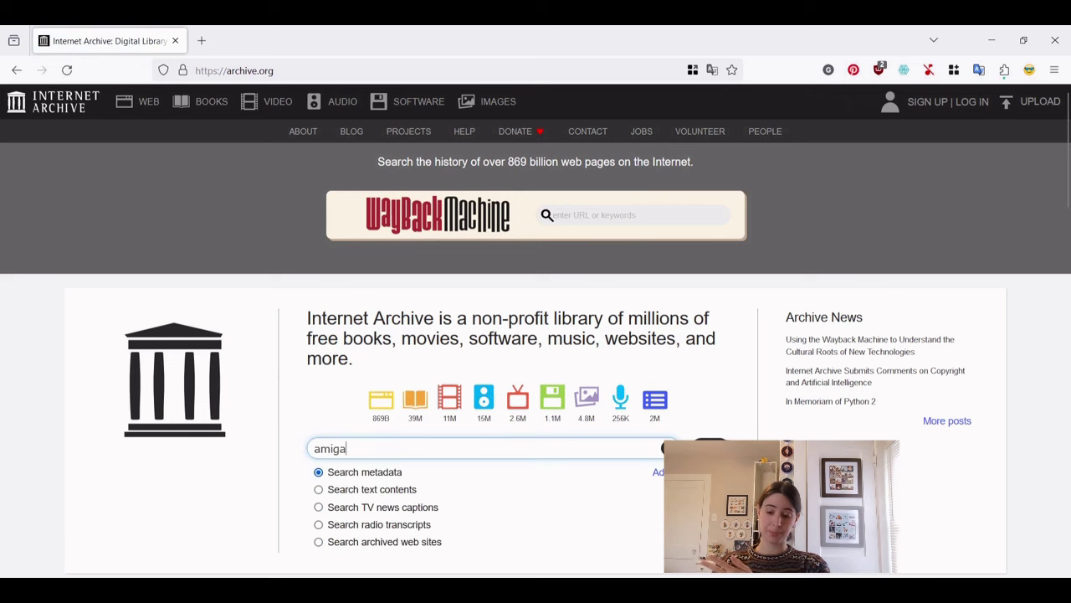
pyautogui.write(' applications')
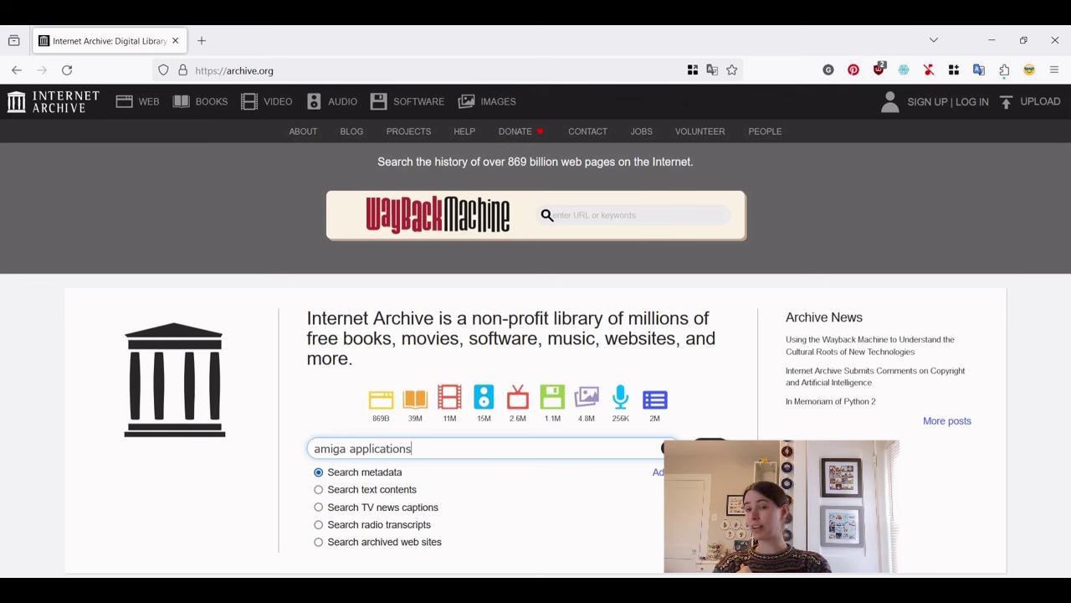
pyautogui.press('Return')
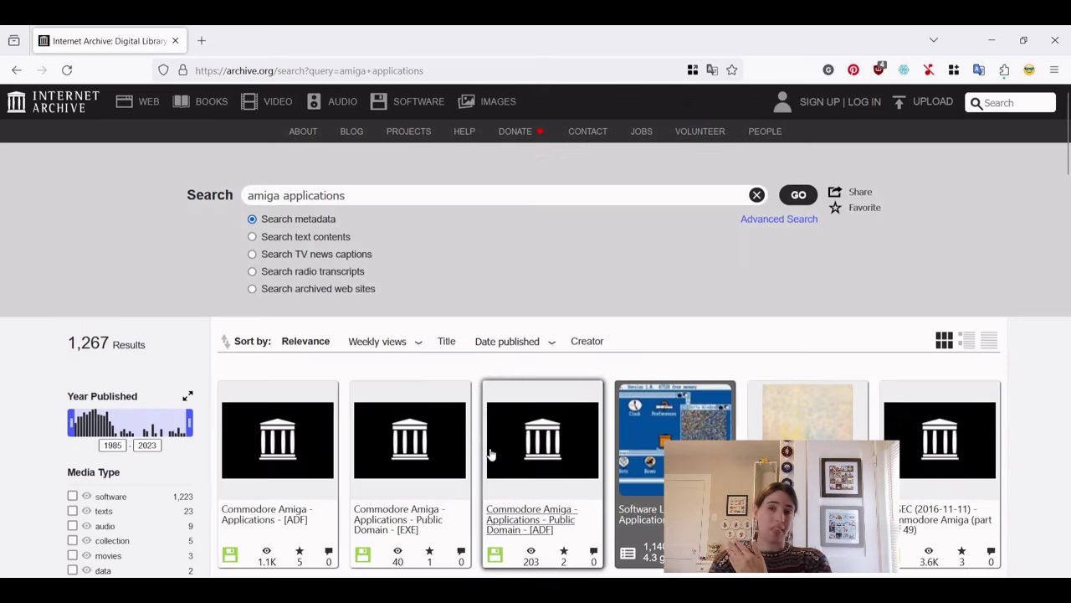
# Open the Commodore Amiga - Applications - [ADF] item's full file listing and find 'Cross Sti' in it.
pyautogui.click(295, 452)
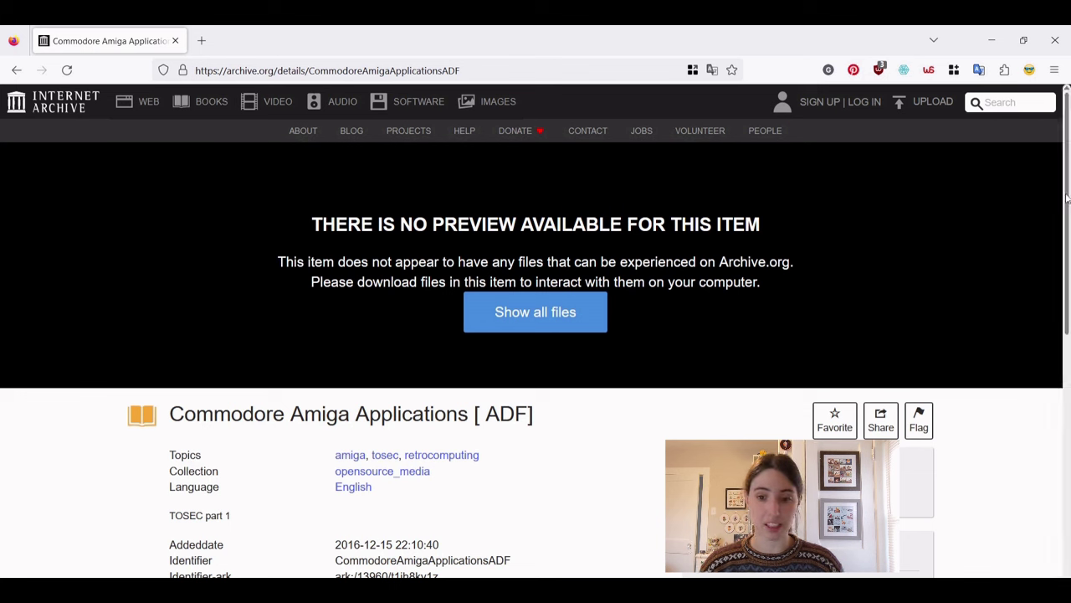
pyautogui.click(534, 314)
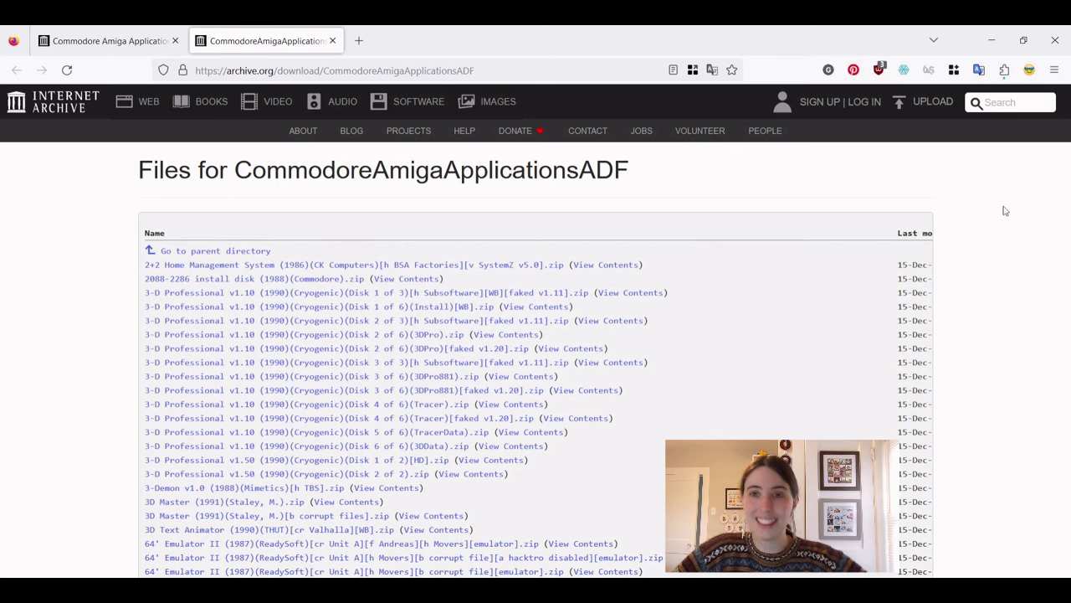
pyautogui.hotkey('ctrl', 'f')
pyautogui.write('Cross Sti')
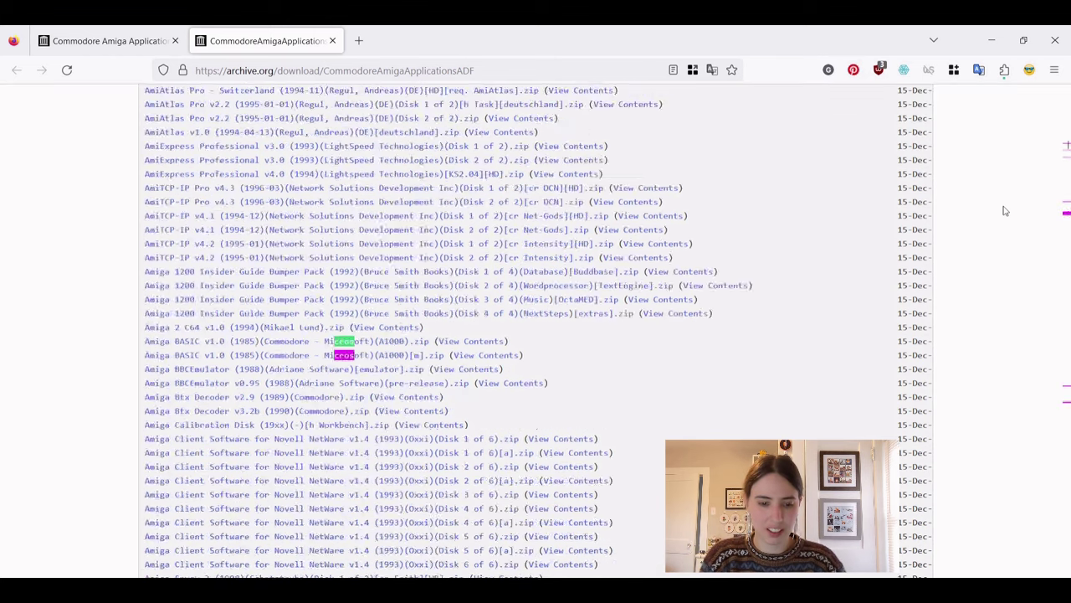
pyautogui.press('Escape')
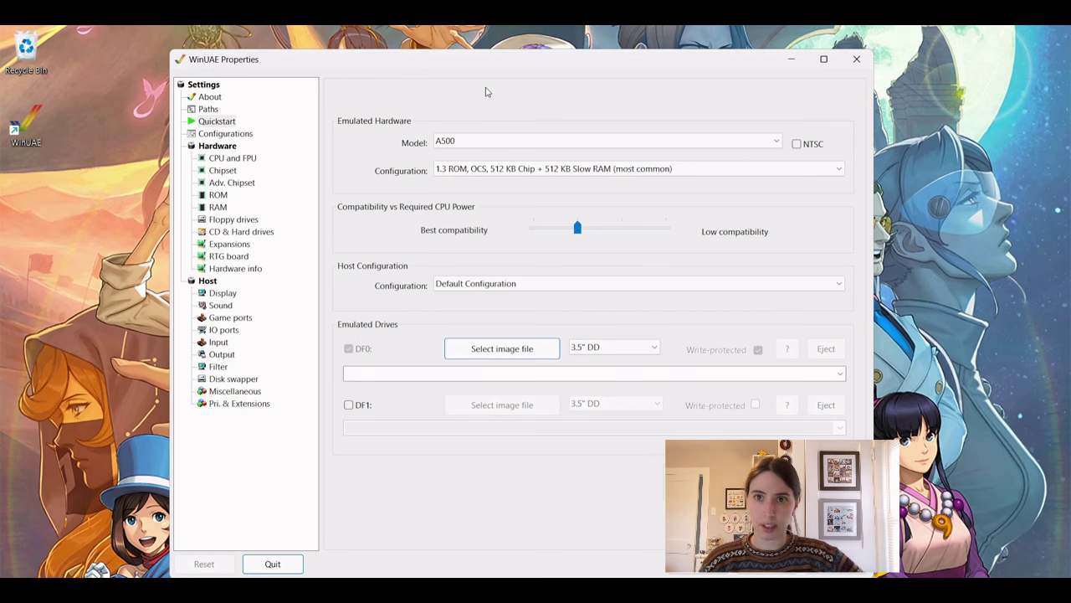
pyautogui.click(208, 110)
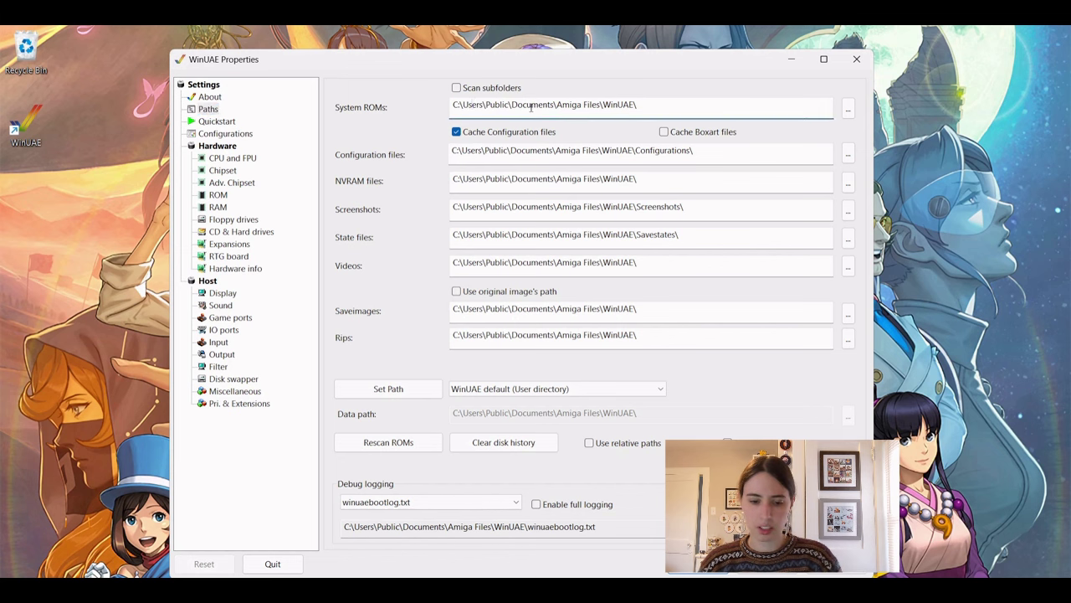
pyautogui.click(474, 107)
pyautogui.hotkey('ctrl', 'c')
pyautogui.click(1005, 152)
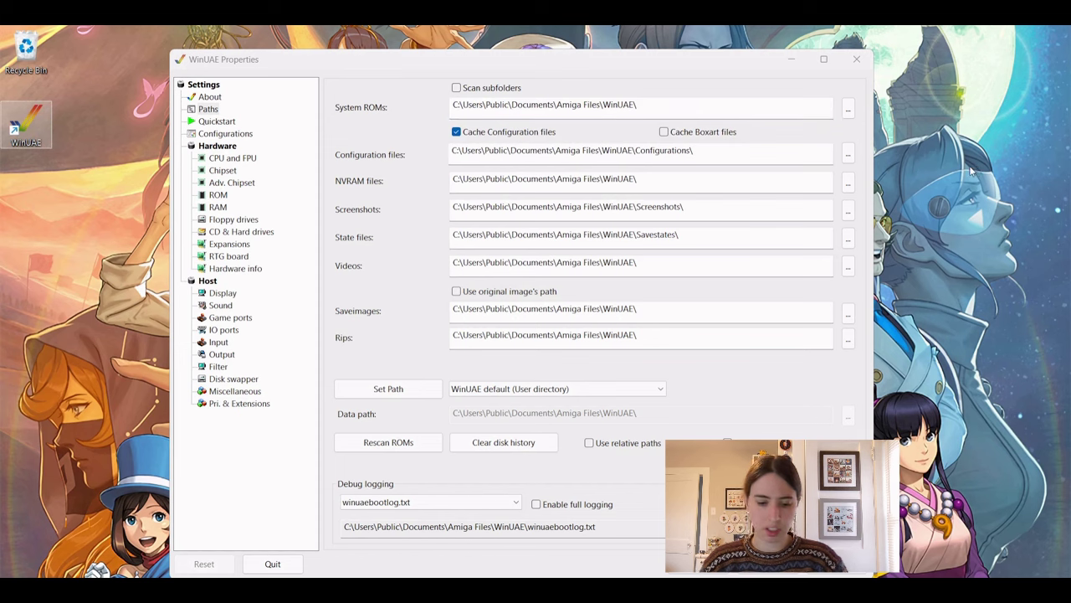
pyautogui.press('super+r')
pyautogui.hotkey('ctrl', 'v')
pyautogui.press('Return')
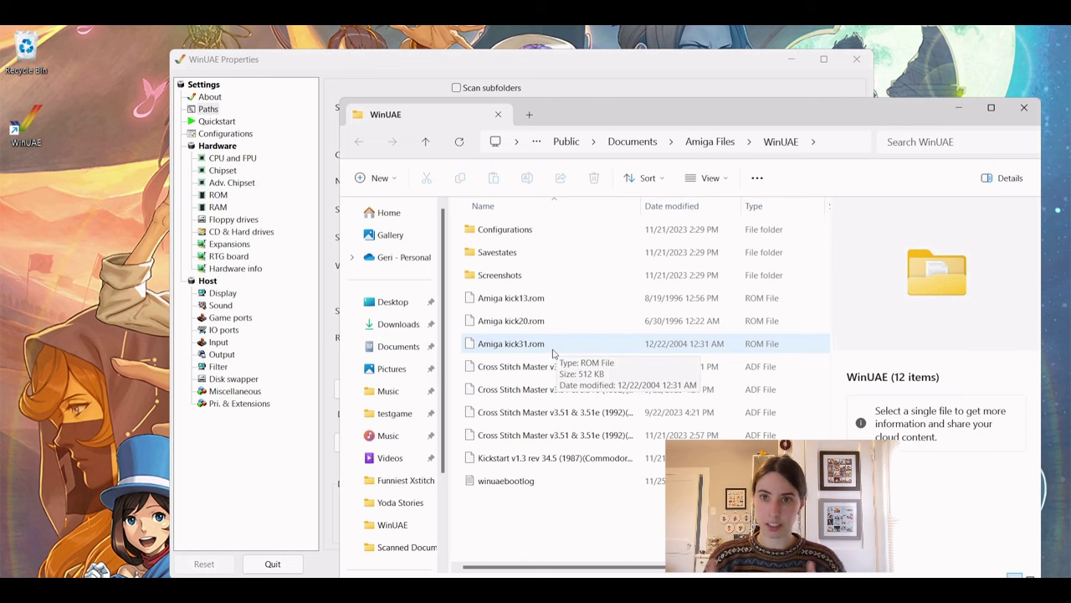
pyautogui.click(1035, 108)
pyautogui.click(392, 85)
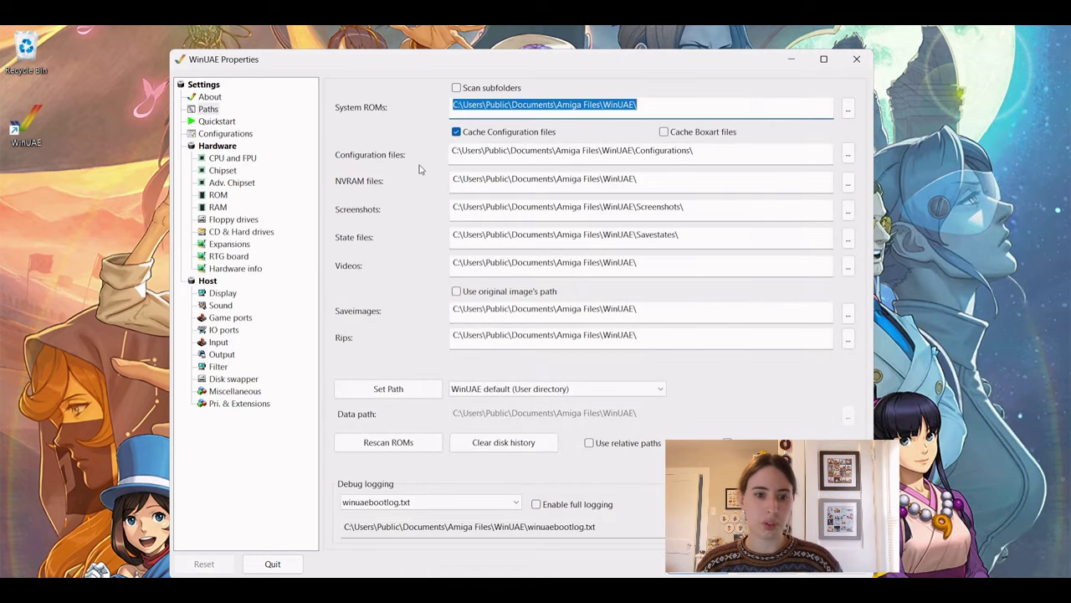
# Insert Cross Stitch Master v3.51 & 3.51e (Disk 1 of 2).adf into drive DF0 from Quick Start.
pyautogui.click(217, 121)
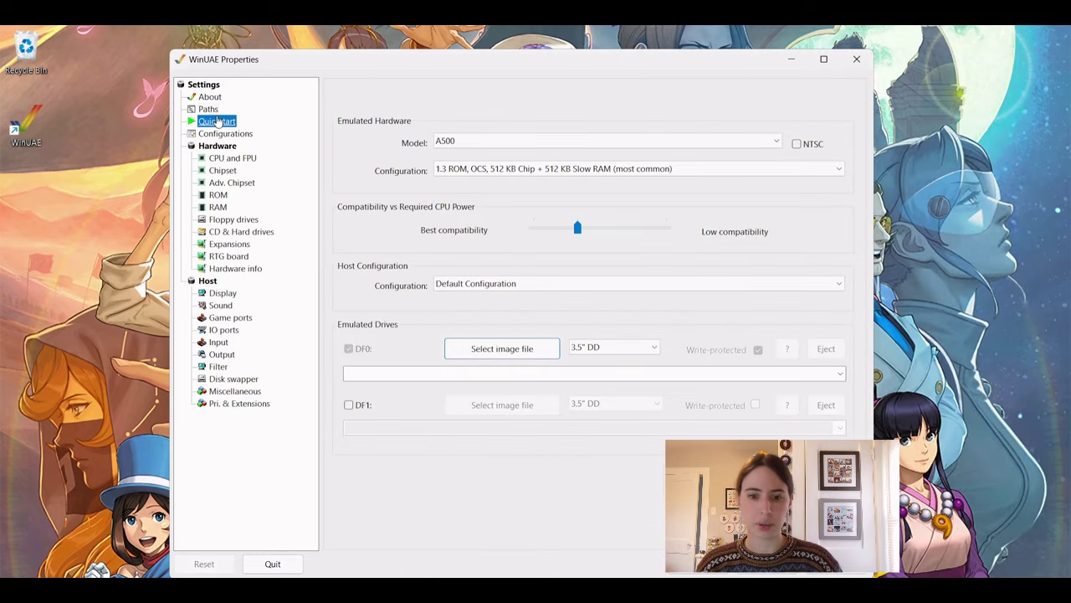
pyautogui.click(540, 349)
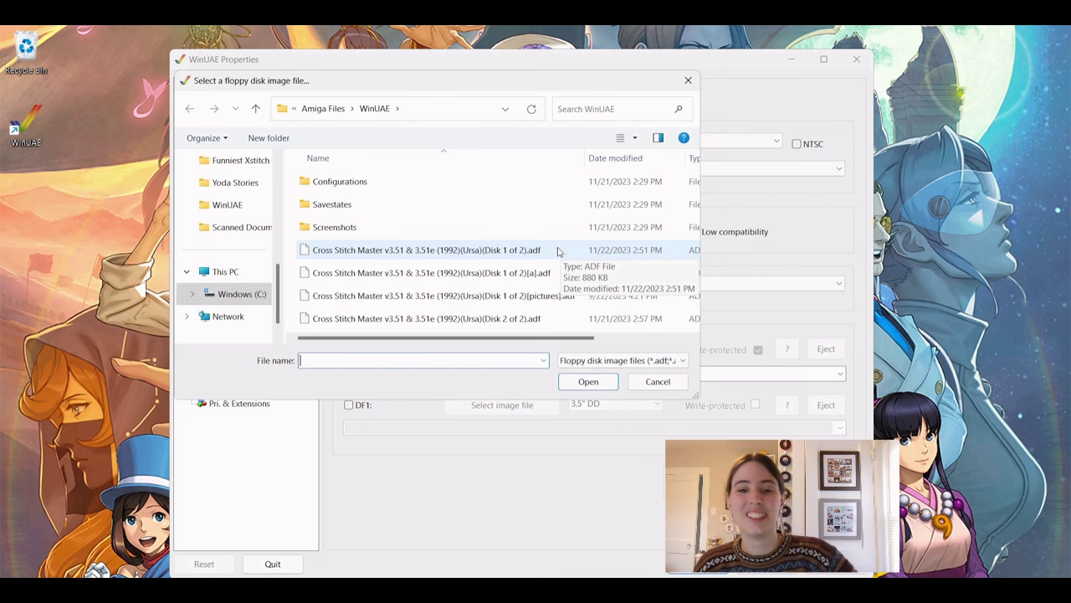
pyautogui.doubleClick(562, 251)
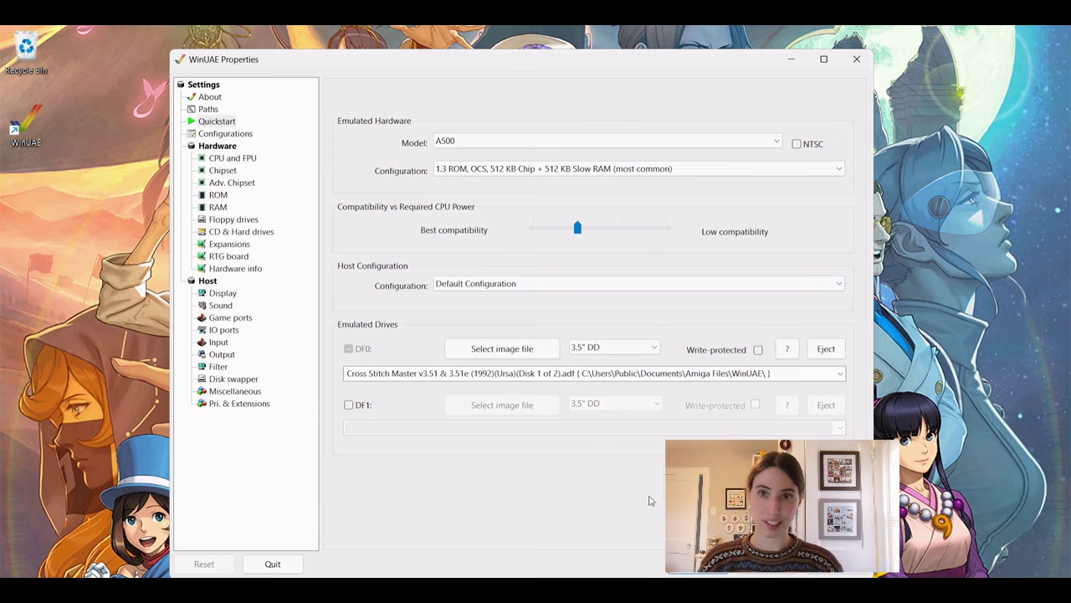
# Start the A500 emulation, maximise the WinUAE window and capture the mouse inside it.
pyautogui.press('Return')
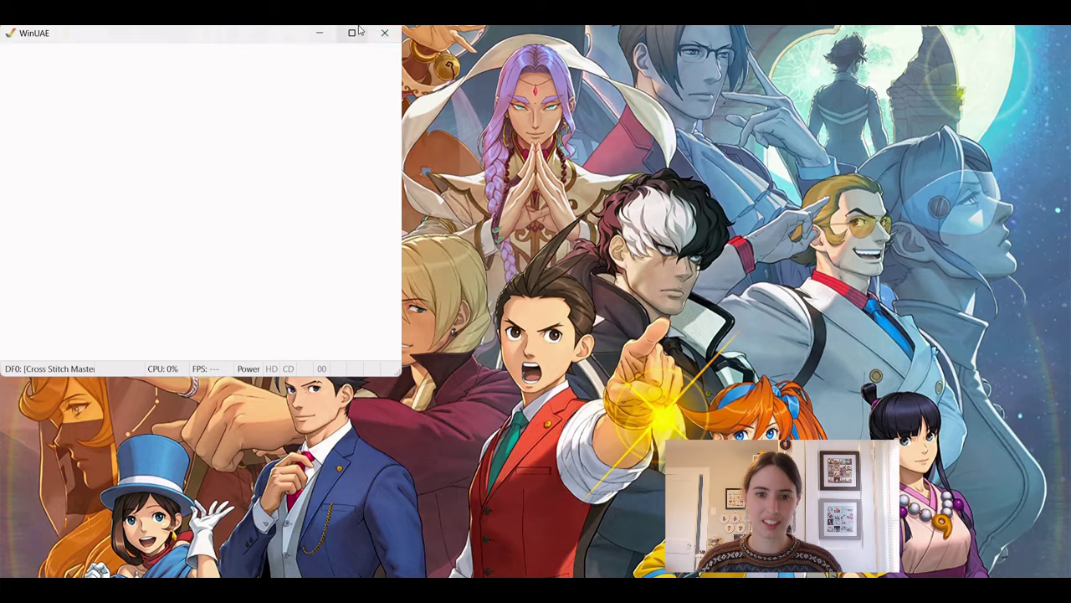
pyautogui.click(351, 33)
pyautogui.click(1041, 301)
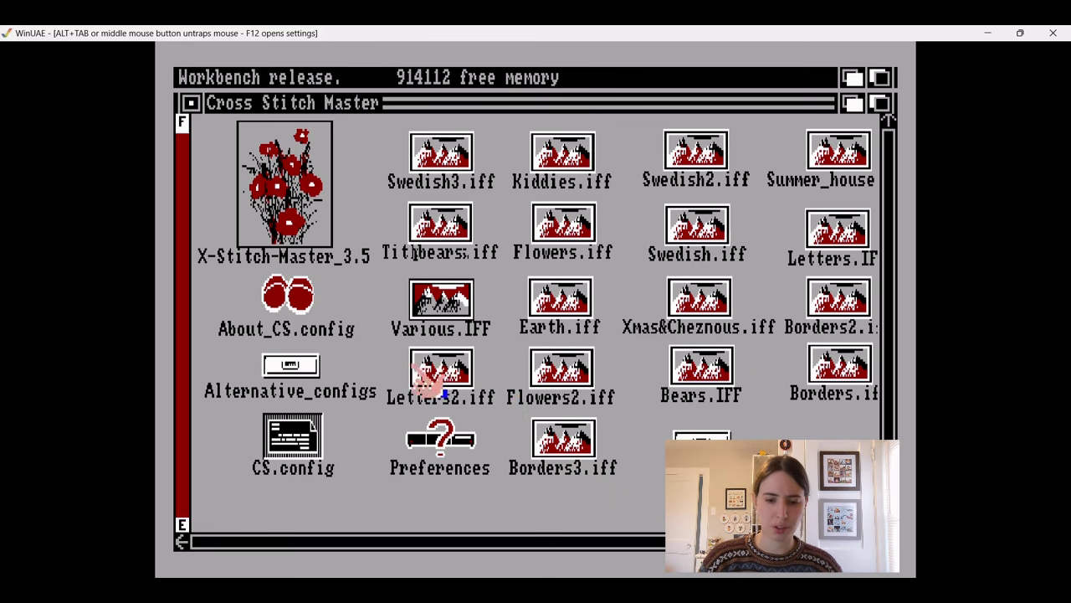
# Preview the Various.IFF and Summer_house sample pictures, closing each afterwards.
pyautogui.doubleClick(456, 301)
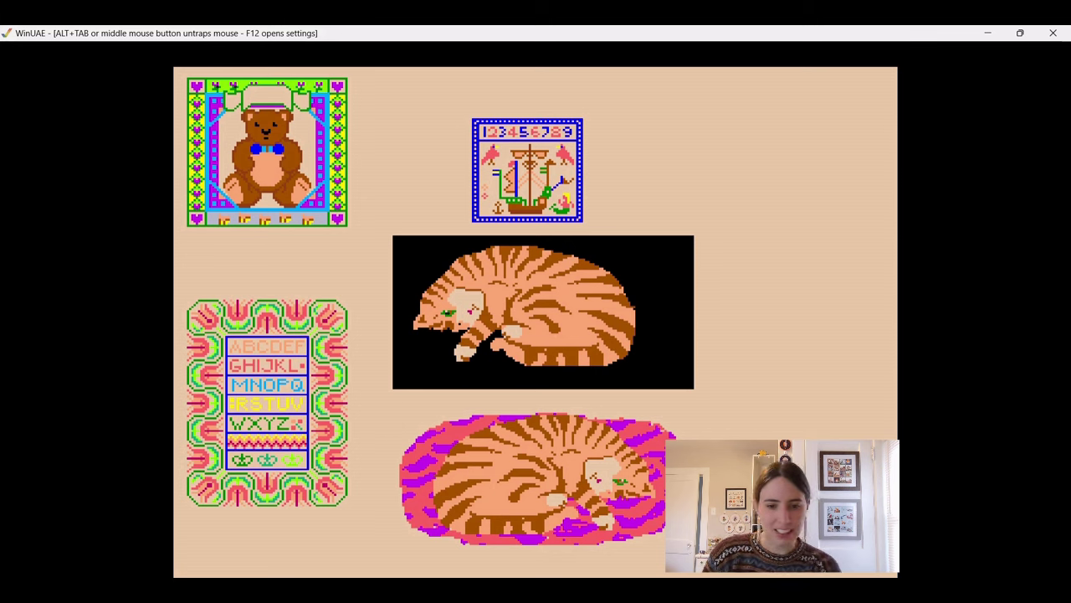
pyautogui.click(826, 163)
pyautogui.doubleClick(837, 155)
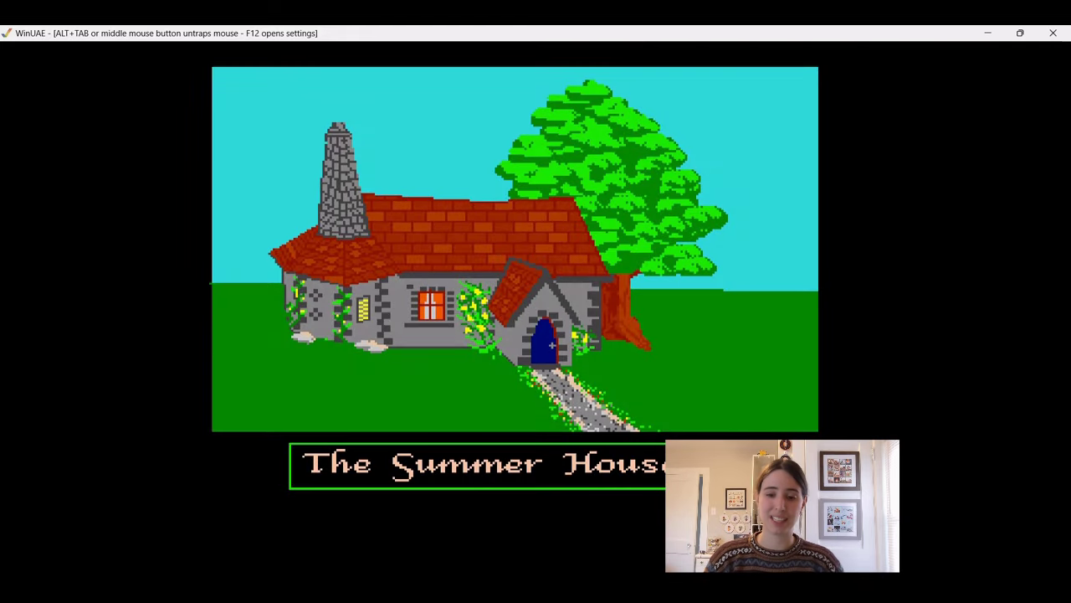
pyautogui.click(551, 344)
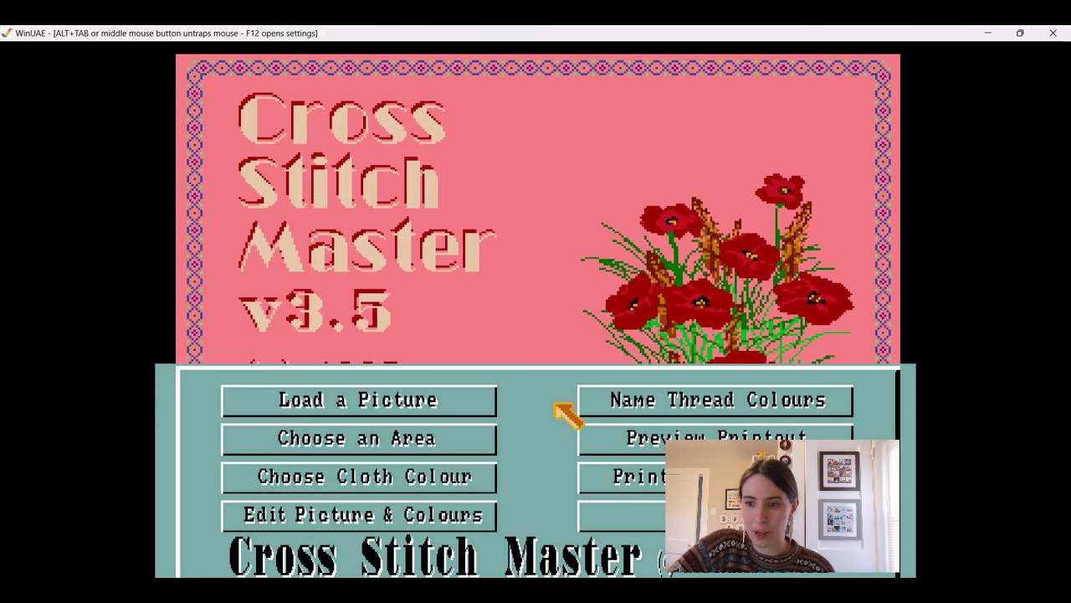
# Begin a cross stitch picture, choosing to edit the existing screen rather than a new one.
pyautogui.click(369, 512)
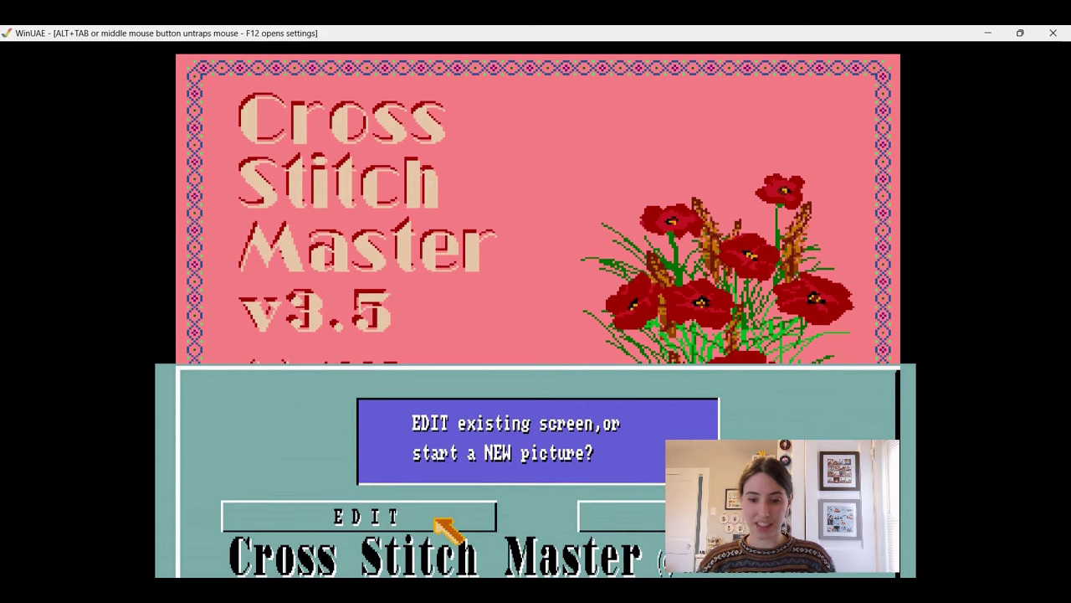
pyautogui.click(436, 519)
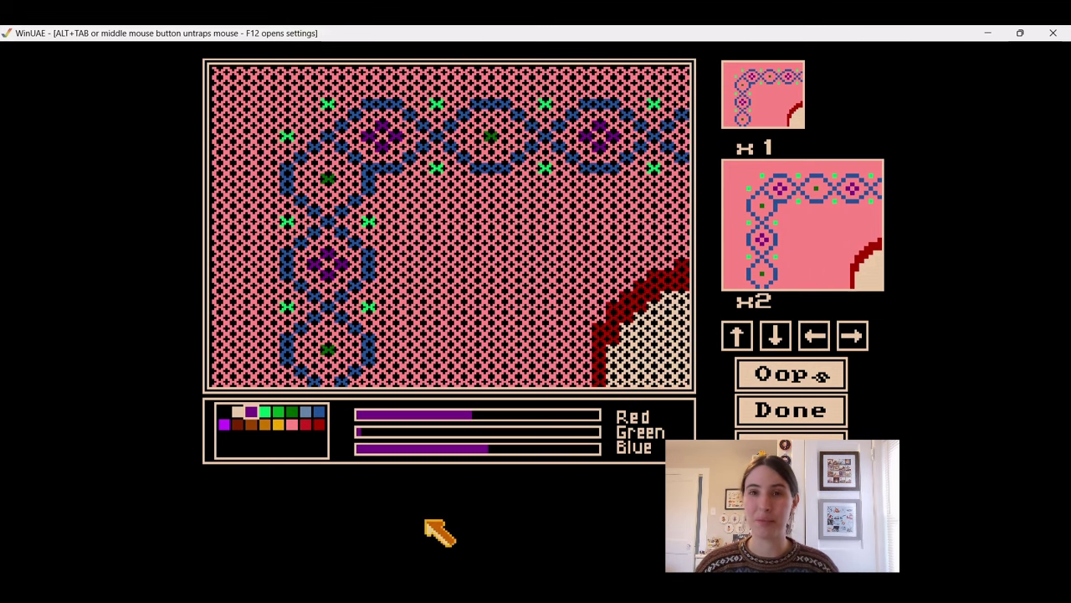
# Close the editor, then choose Edit Picture & Colours and NEW for a blank picture.
pyautogui.click(820, 412)
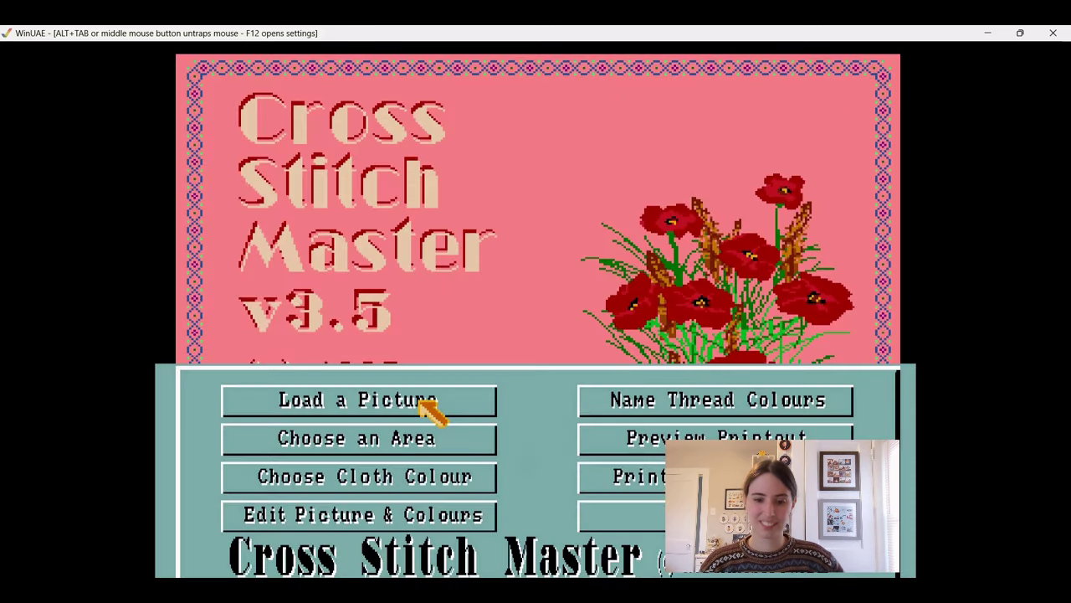
pyautogui.click(442, 514)
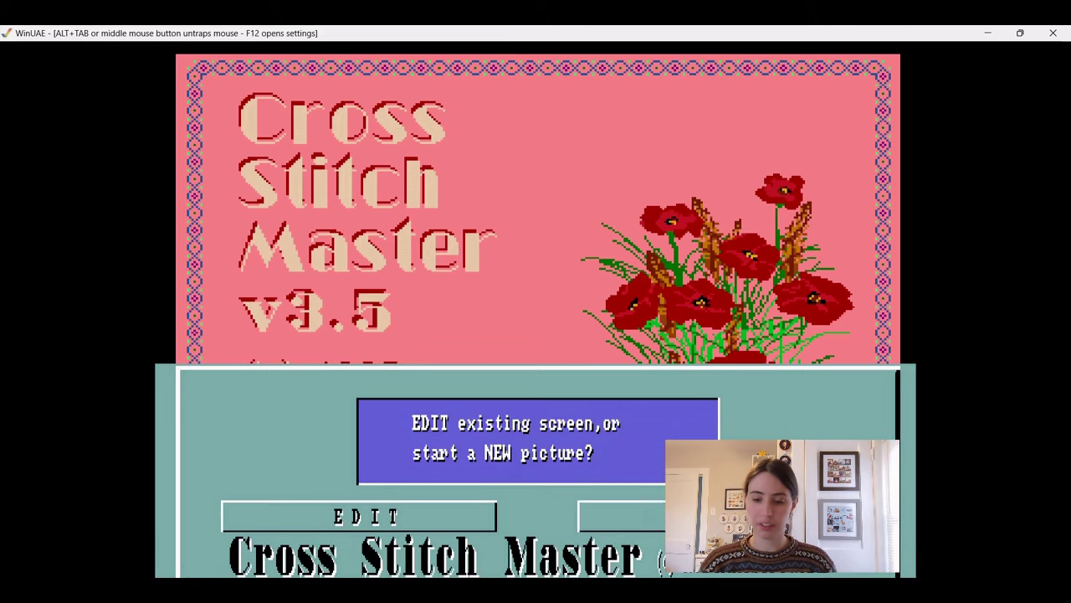
pyautogui.click(621, 517)
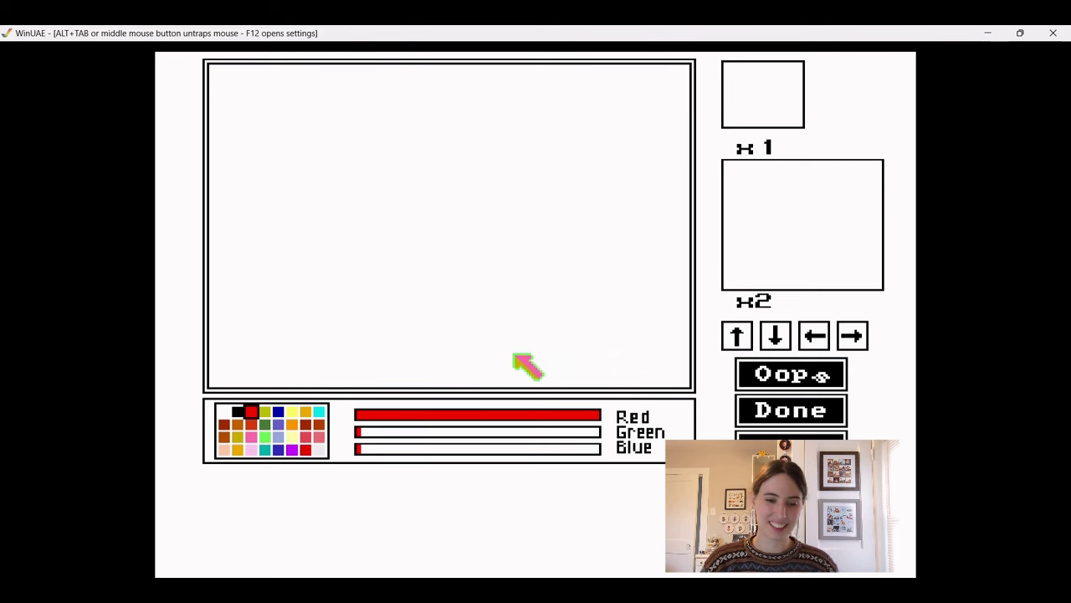
# Sketch a red teapot with stitch patches, a curving line and a spout.
pyautogui.click(473, 226)
pyautogui.moveTo(468, 230)
pyautogui.mouseDown()
pyautogui.moveTo(468, 266)
pyautogui.moveTo(495, 238)
pyautogui.moveTo(500, 261)
pyautogui.moveTo(492, 226)
pyautogui.moveTo(514, 236)
pyautogui.moveTo(519, 258)
pyautogui.moveTo(478, 263)
pyautogui.mouseUp()
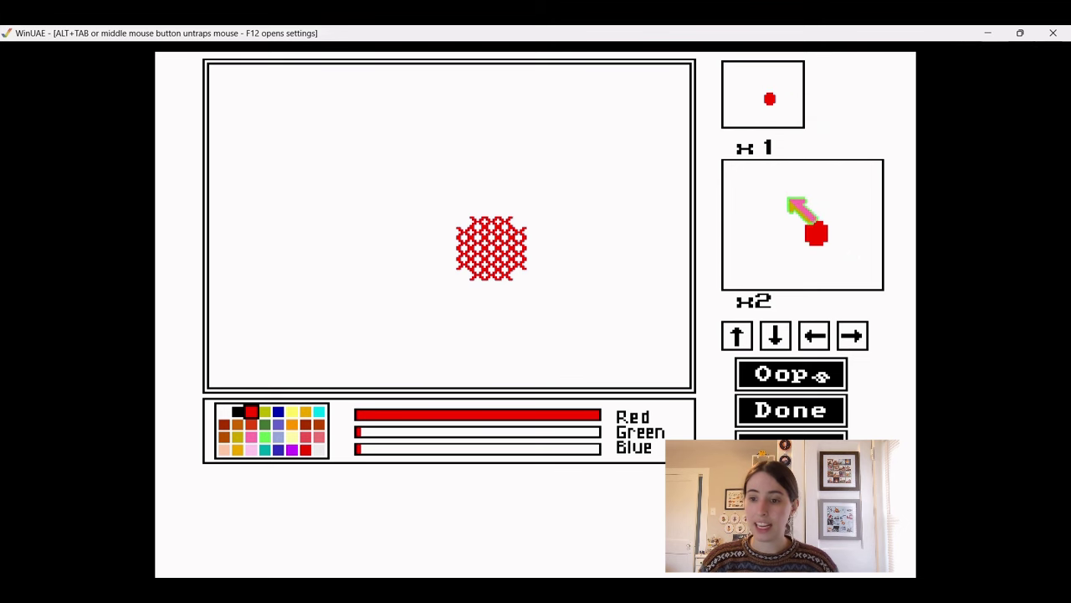
pyautogui.moveTo(810, 204)
pyautogui.mouseDown()
pyautogui.moveTo(847, 249)
pyautogui.moveTo(834, 260)
pyautogui.moveTo(798, 251)
pyautogui.moveTo(794, 236)
pyautogui.moveTo(814, 215)
pyautogui.moveTo(833, 222)
pyautogui.moveTo(832, 238)
pyautogui.moveTo(798, 249)
pyautogui.moveTo(817, 213)
pyautogui.mouseUp()
pyautogui.click(847, 248)
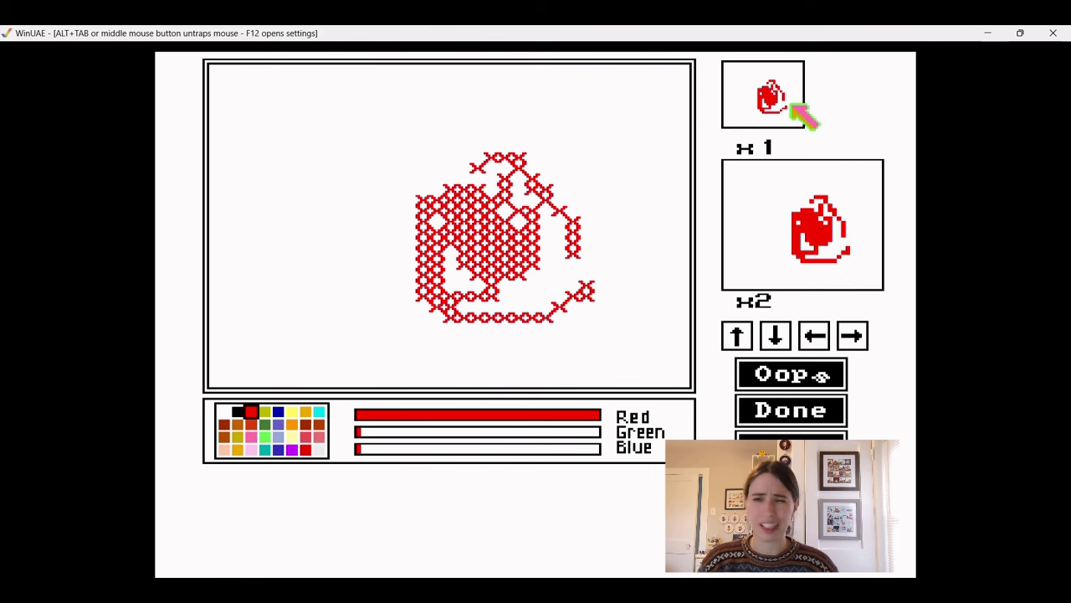
pyautogui.click(781, 233)
pyautogui.click(790, 233)
pyautogui.click(786, 229)
pyautogui.click(786, 236)
# Erase stitches from the teapot body, leaving a small red heart-shaped cluster.
pyautogui.click(800, 232)
pyautogui.click(810, 231)
pyautogui.click(794, 230)
pyautogui.click(820, 211)
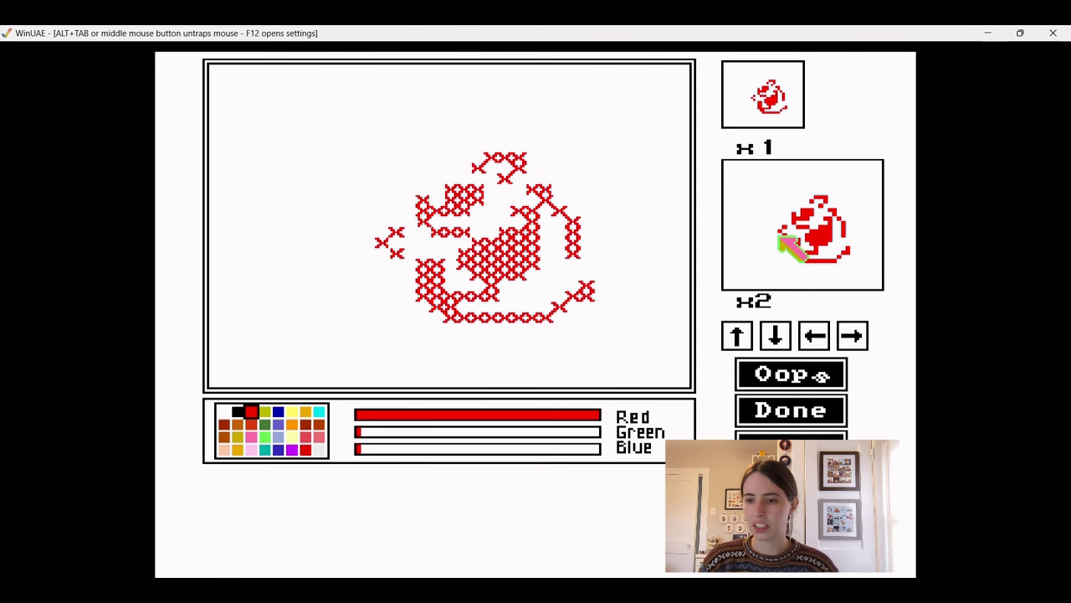
pyautogui.moveTo(788, 233)
pyautogui.mouseDown()
pyautogui.moveTo(841, 225)
pyautogui.moveTo(823, 254)
pyautogui.mouseUp()
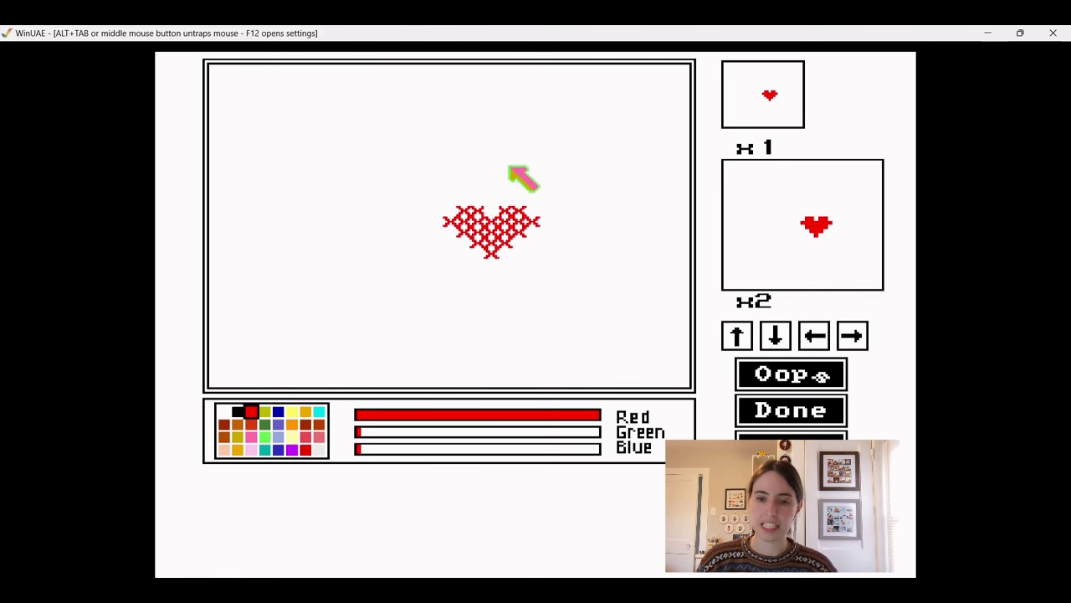
# Add two stray red stitches beside the heart, then use Oops to clear the canvas.
pyautogui.click(505, 162)
pyautogui.click(531, 268)
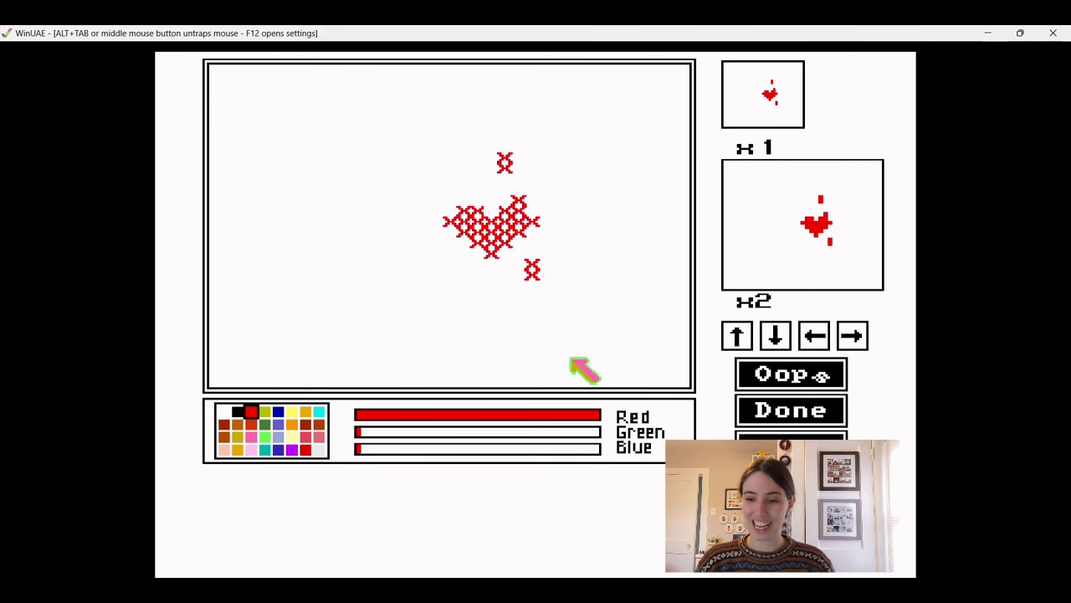
pyautogui.click(841, 375)
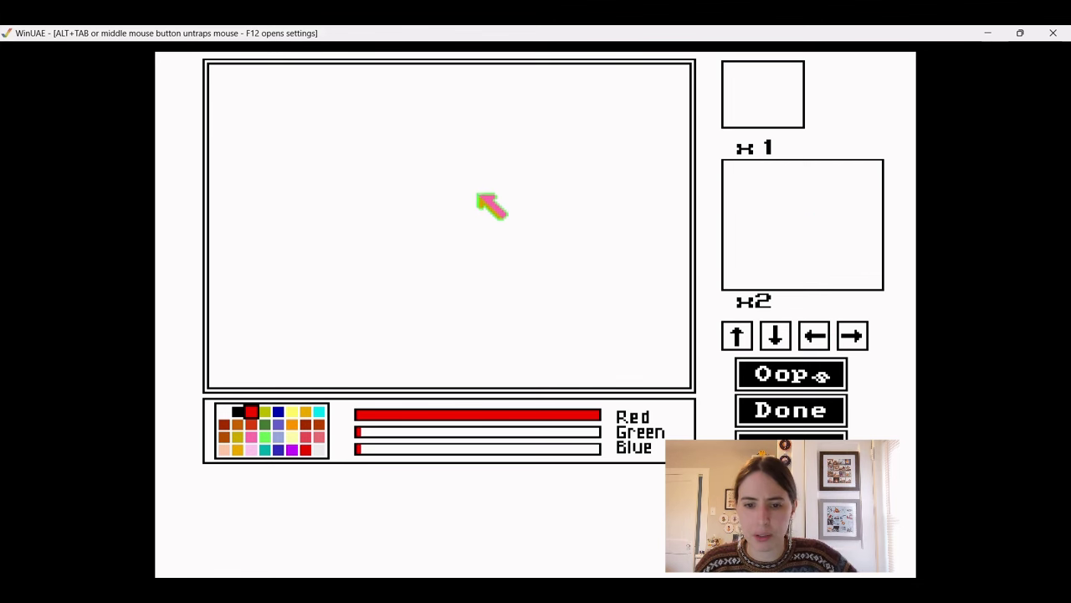
# Paint a faint white stitch, then remix the purple palette swatch into a grey.
pyautogui.click(320, 451)
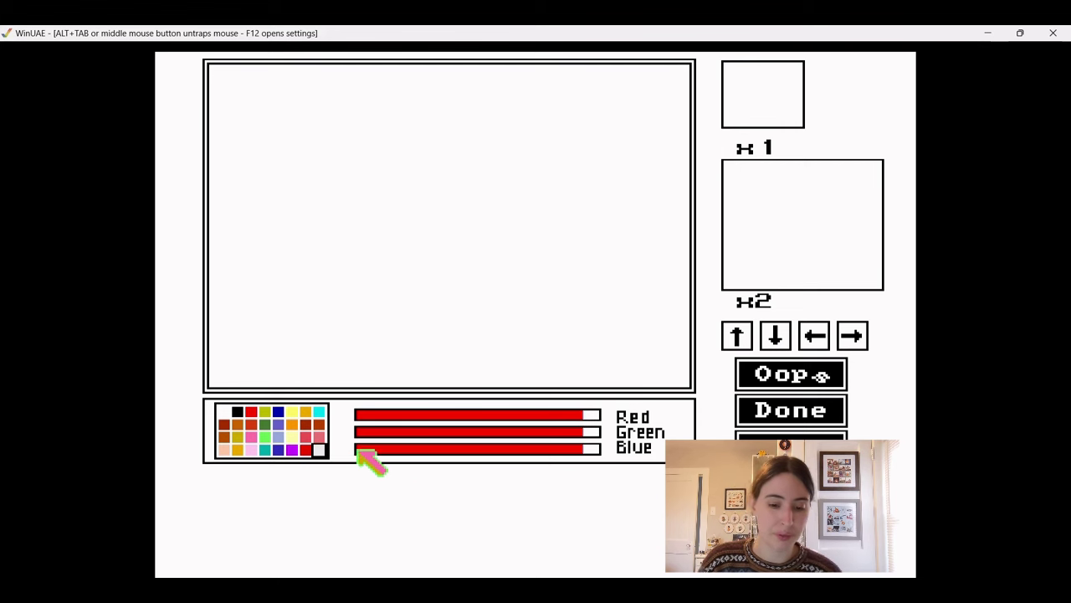
pyautogui.moveTo(342, 294)
pyautogui.mouseDown()
pyautogui.moveTo(313, 296)
pyautogui.moveTo(332, 306)
pyautogui.moveTo(329, 296)
pyautogui.mouseUp()
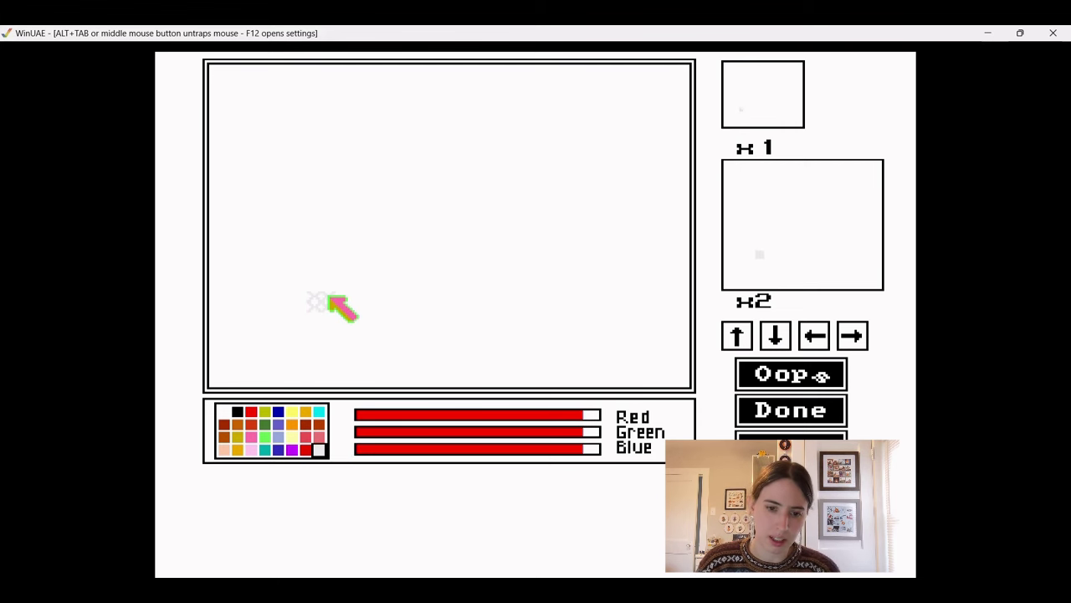
pyautogui.click(292, 450)
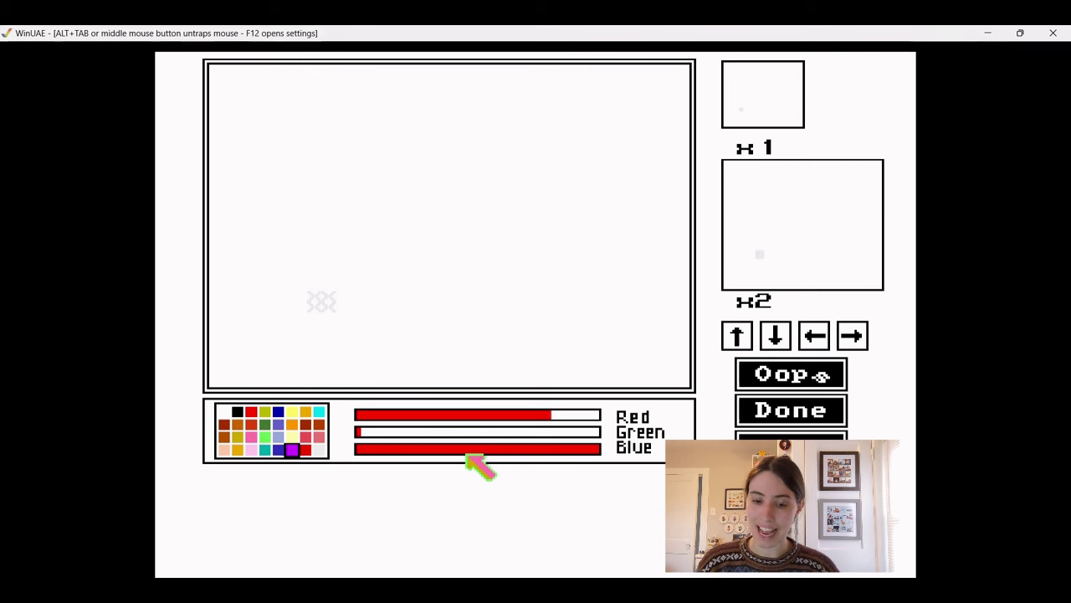
pyautogui.click(413, 450)
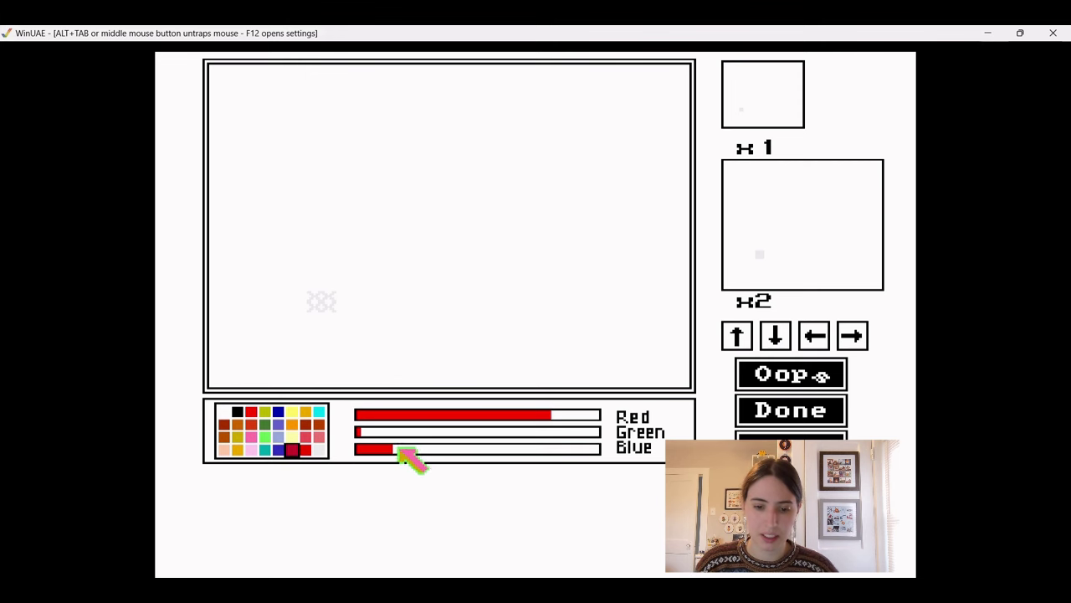
pyautogui.click(395, 432)
pyautogui.click(359, 449)
pyautogui.click(395, 415)
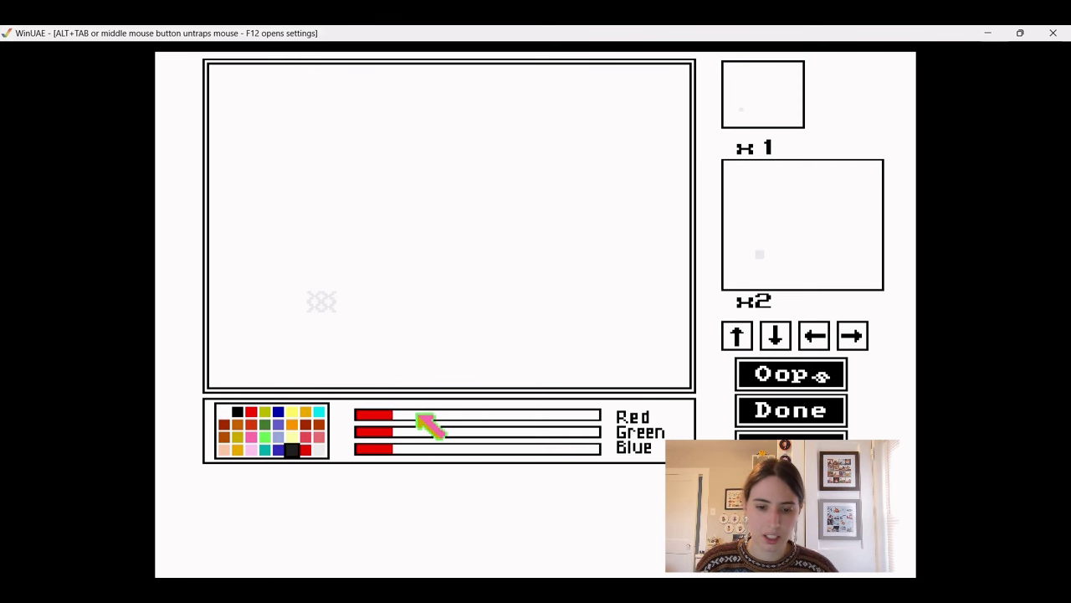
pyautogui.click(442, 415)
pyautogui.click(443, 431)
pyautogui.click(443, 448)
pyautogui.click(443, 449)
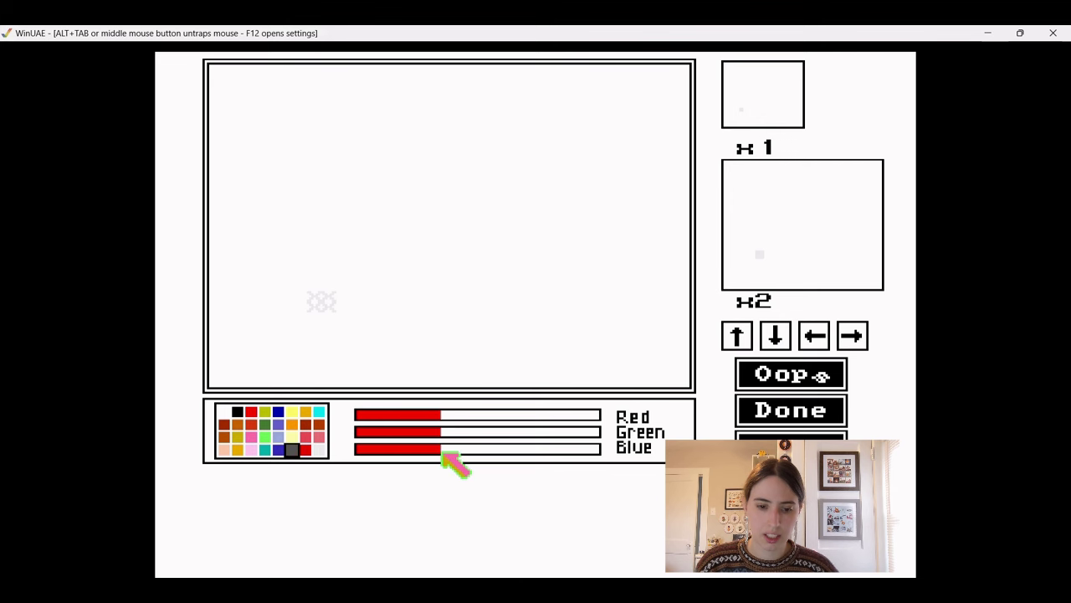
# Stitch grey crosses around the white stitch in a plus shape with four corner stitches.
pyautogui.click(344, 303)
pyautogui.click(355, 303)
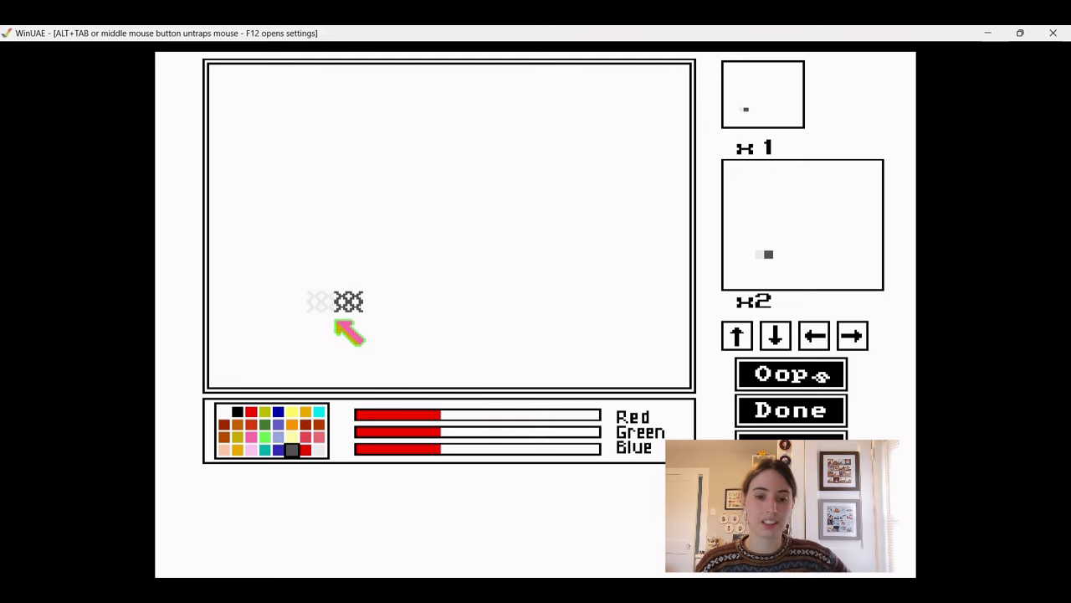
pyautogui.click(321, 322)
pyautogui.click(291, 302)
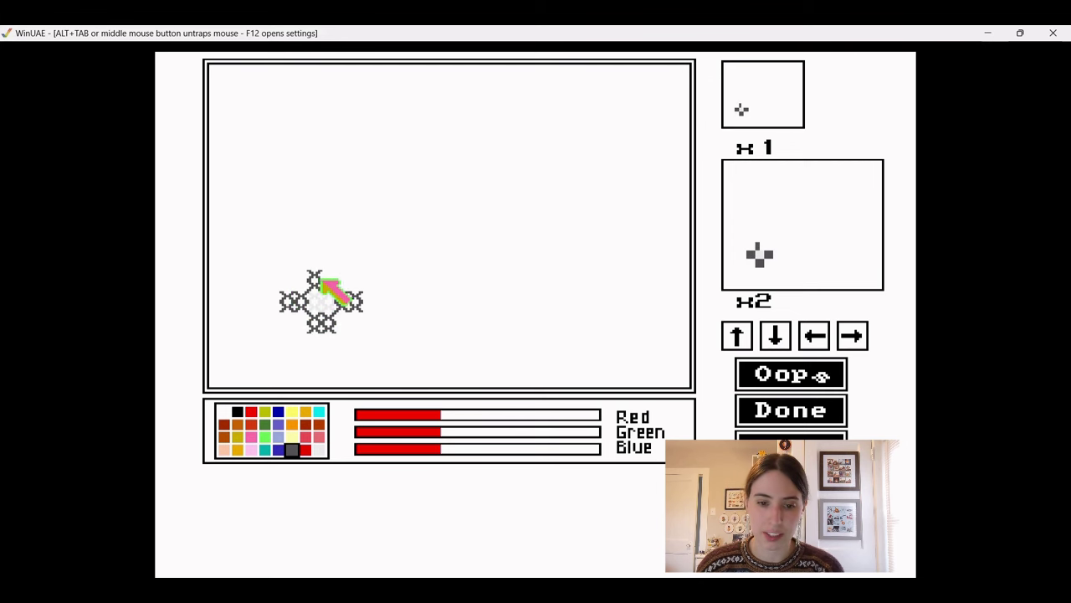
pyautogui.click(321, 280)
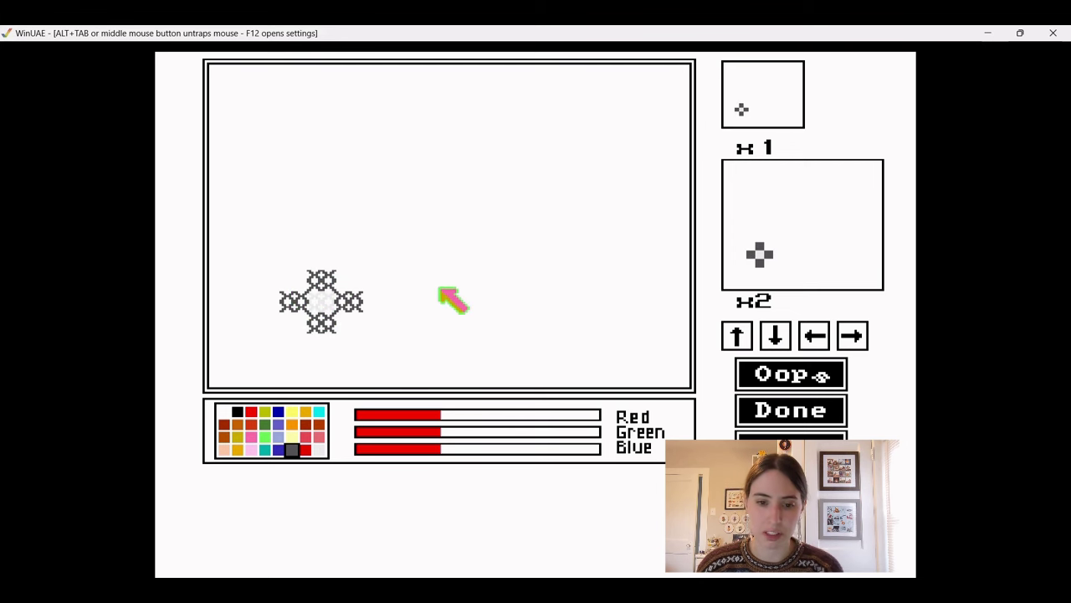
pyautogui.click(354, 275)
pyautogui.click(287, 327)
pyautogui.click(355, 327)
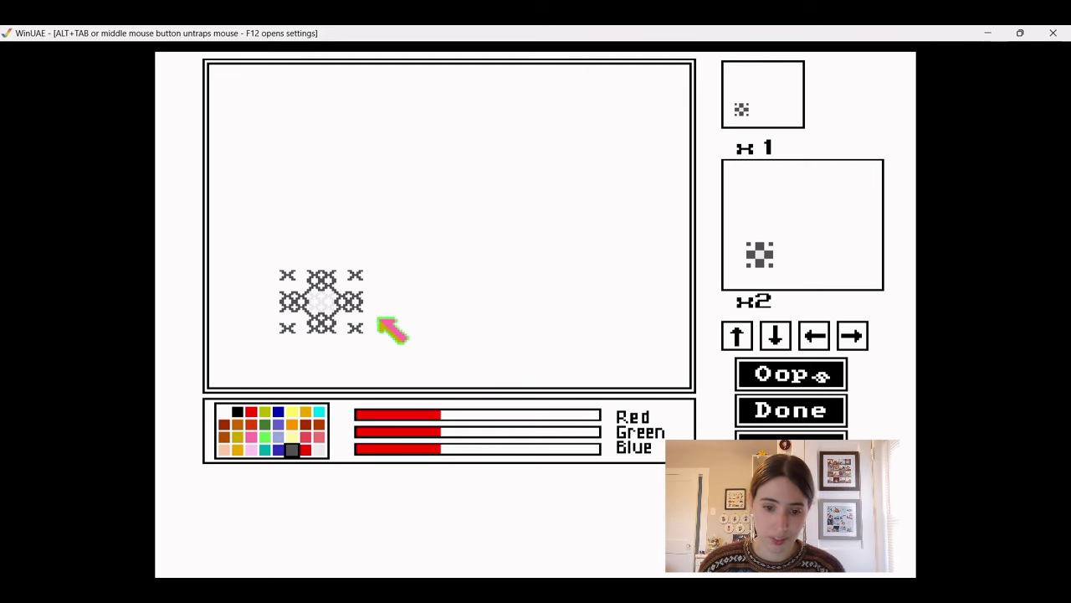
# Paint short grey marks right of the pattern, then undo them and most of the grey stitches.
pyautogui.moveTo(377, 326); pyautogui.dragTo(397, 323)
pyautogui.hotkey('ctrl', 'z')
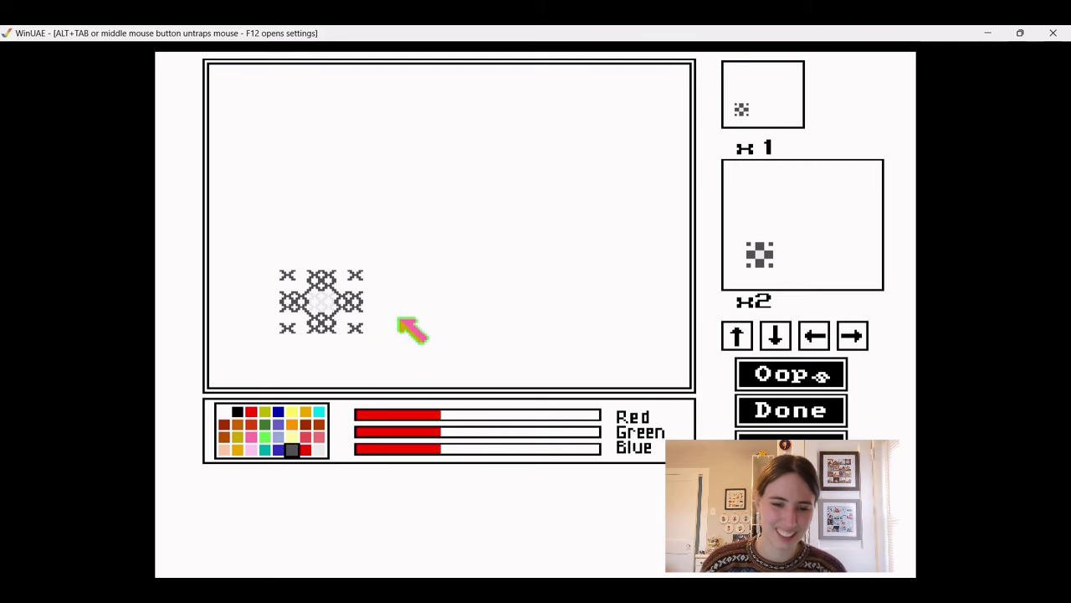
pyautogui.hotkey('ctrl', 'z')
# Place a red stitch beside the grey ones and a black stitch above.
pyautogui.click(306, 449)
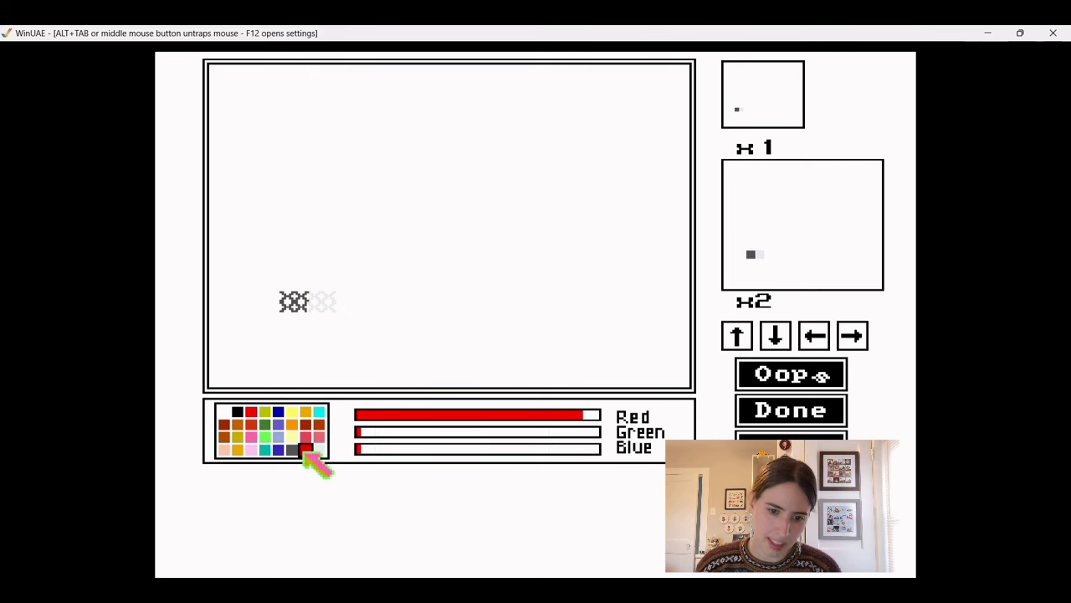
pyautogui.click(347, 301)
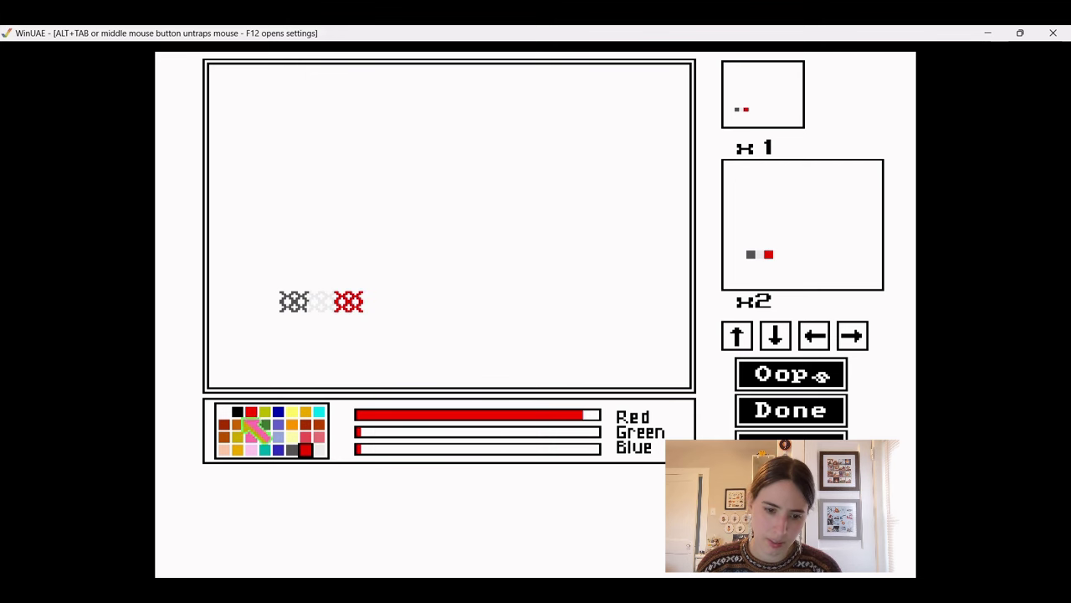
pyautogui.click(238, 412)
pyautogui.click(292, 279)
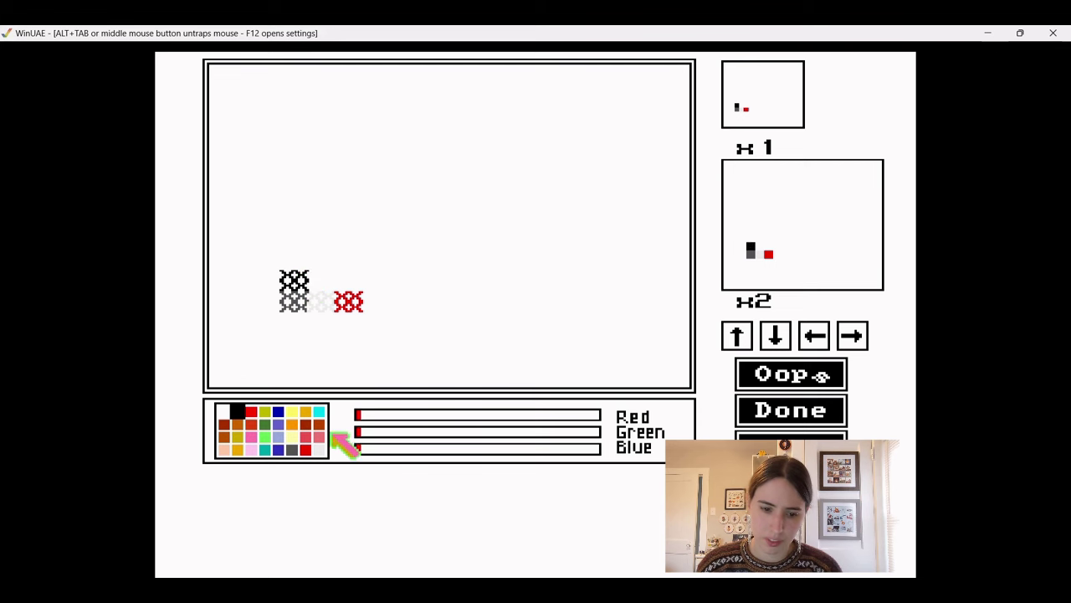
# Remix the grey palette colour by raising its red and adjusting its green level.
pyautogui.click(292, 450)
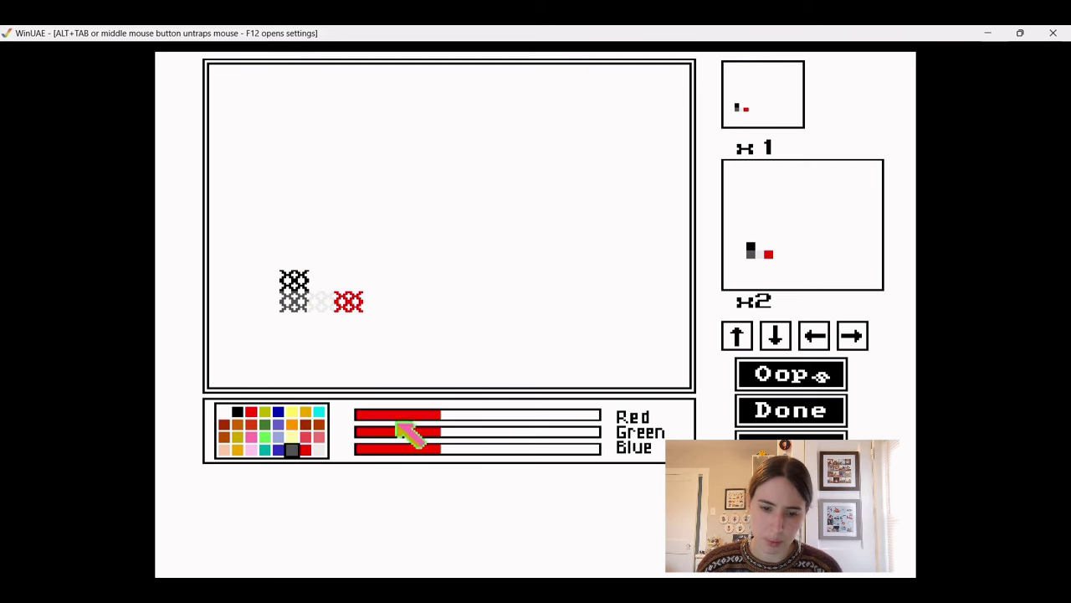
pyautogui.click(457, 414)
pyautogui.click(458, 432)
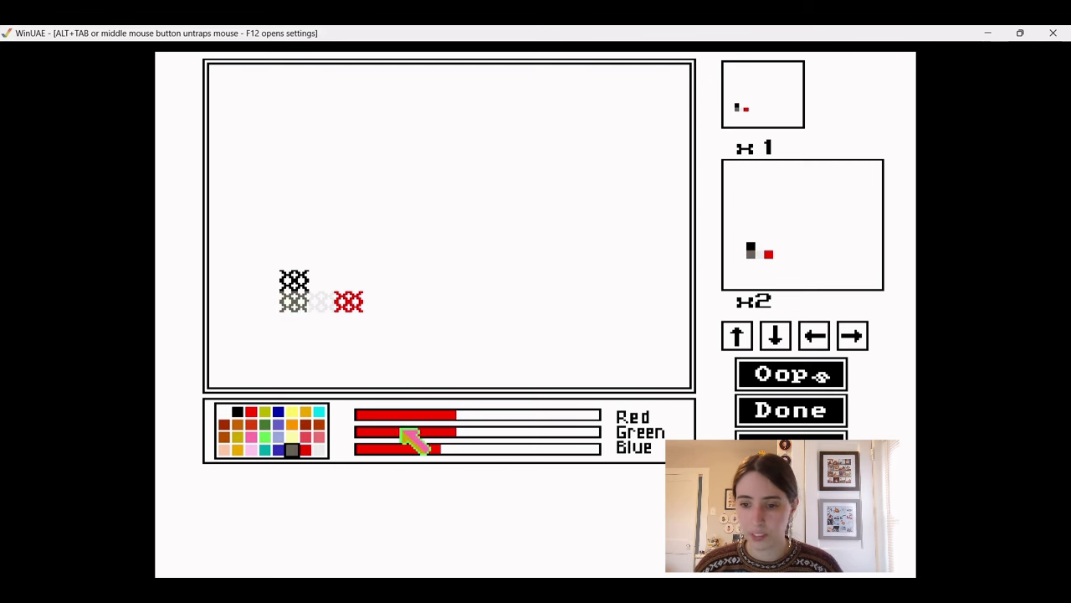
pyautogui.click(552, 432)
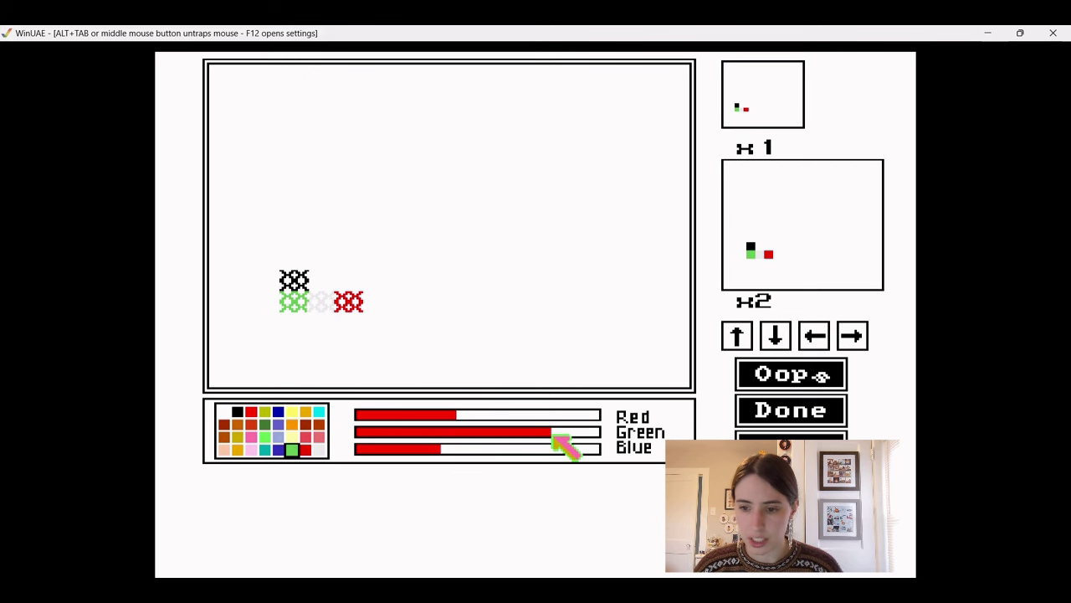
pyautogui.click(460, 432)
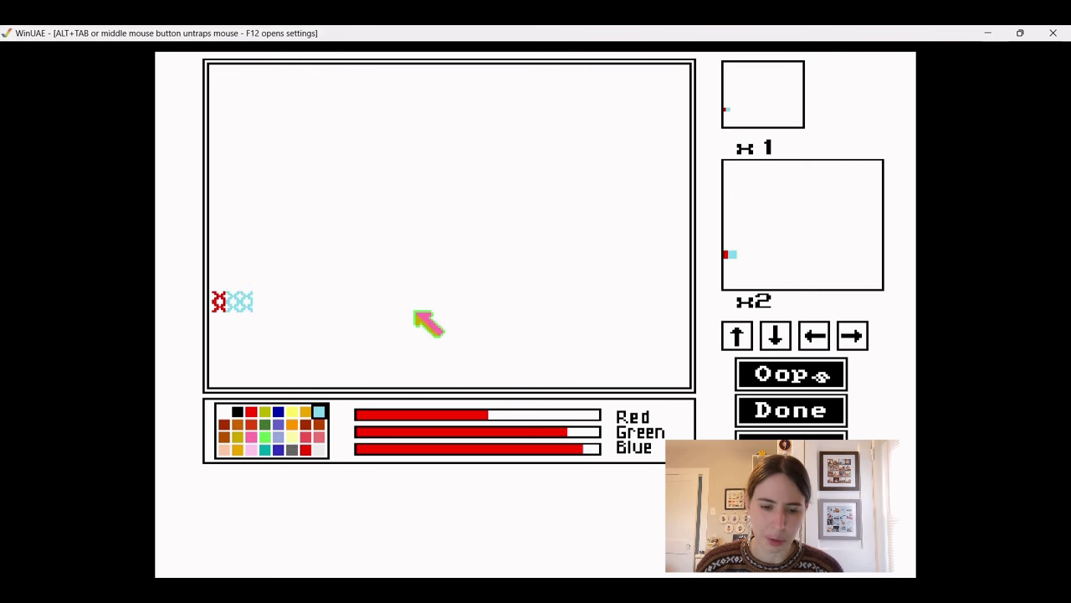
pyautogui.click(812, 335)
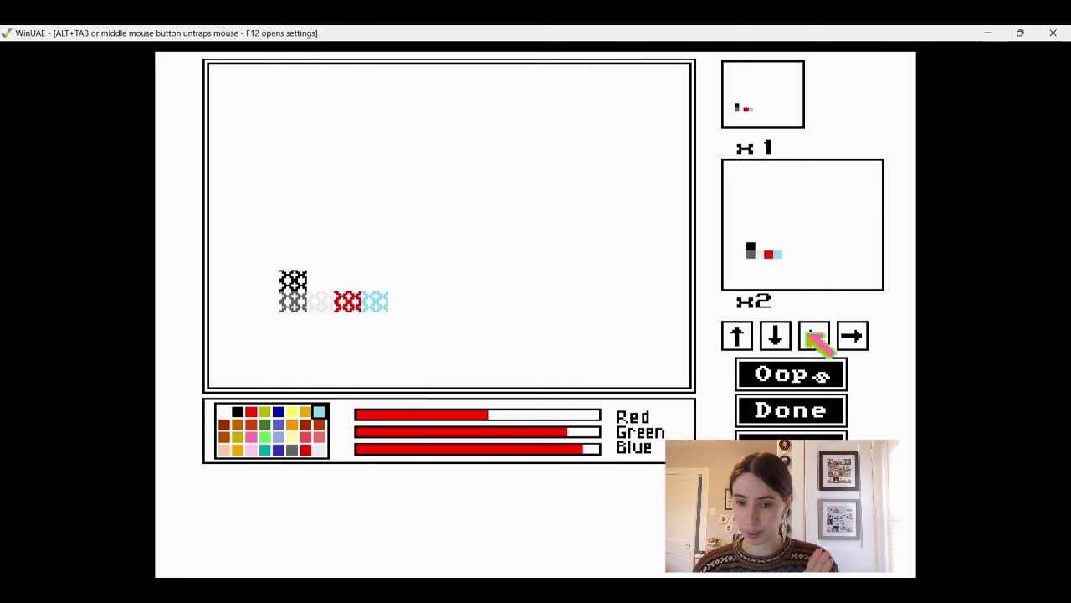
pyautogui.click(854, 337)
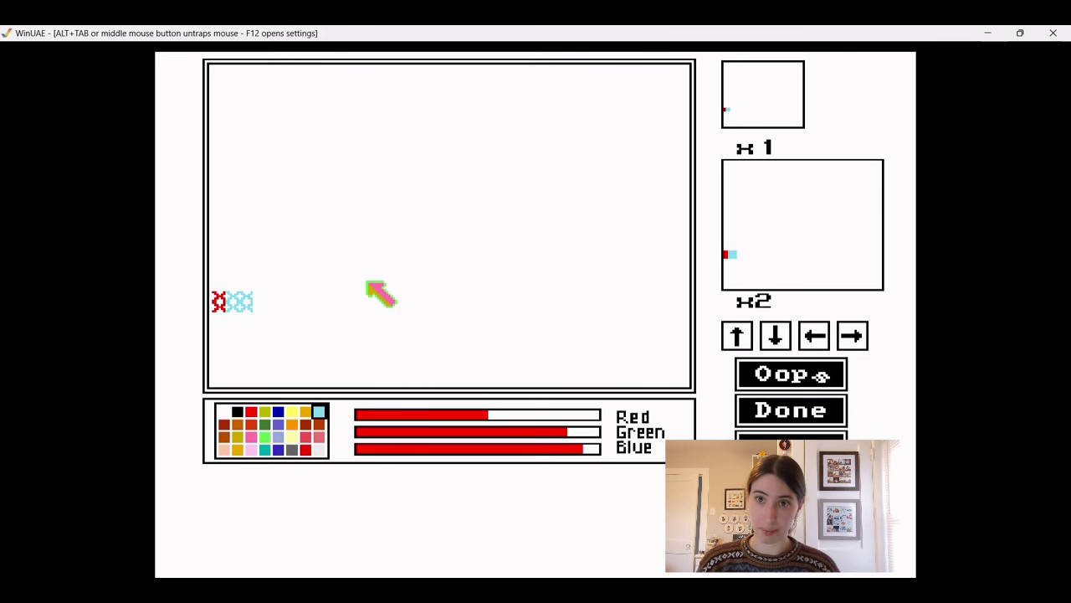
pyautogui.click(292, 449)
# Stitch the grey bear mound mid-canvas and place a light-green test stitch.
pyautogui.moveTo(378, 301)
pyautogui.mouseDown()
pyautogui.moveTo(394, 273)
pyautogui.moveTo(379, 289)
pyautogui.moveTo(427, 277)
pyautogui.moveTo(406, 266)
pyautogui.moveTo(453, 265)
pyautogui.moveTo(444, 274)
pyautogui.moveTo(473, 274)
pyautogui.moveTo(475, 285)
pyautogui.moveTo(426, 285)
pyautogui.moveTo(410, 299)
pyautogui.moveTo(432, 307)
pyautogui.moveTo(494, 291)
pyautogui.moveTo(497, 309)
pyautogui.moveTo(465, 312)
pyautogui.moveTo(502, 313)
pyautogui.moveTo(482, 329)
pyautogui.moveTo(466, 314)
pyautogui.moveTo(493, 354)
pyautogui.moveTo(519, 321)
pyautogui.mouseUp()
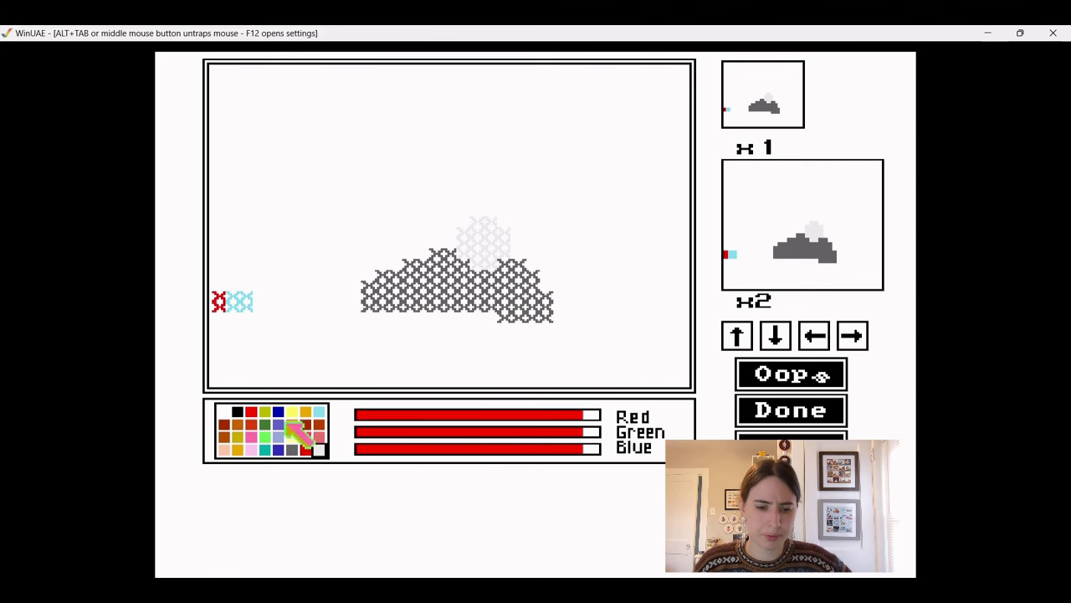
pyautogui.click(265, 425)
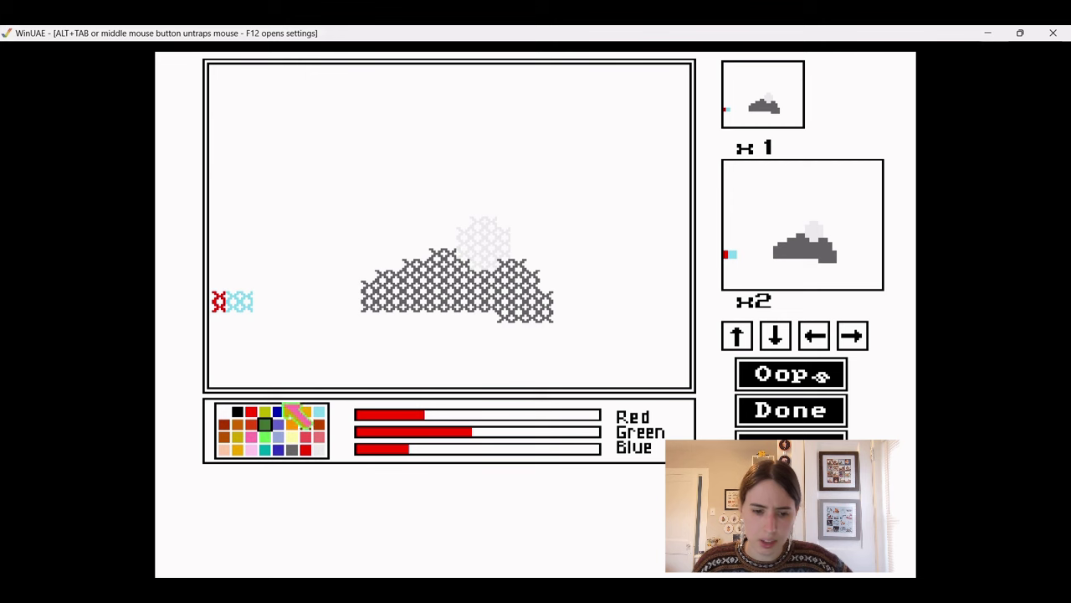
pyautogui.click(254, 437)
pyautogui.click(264, 436)
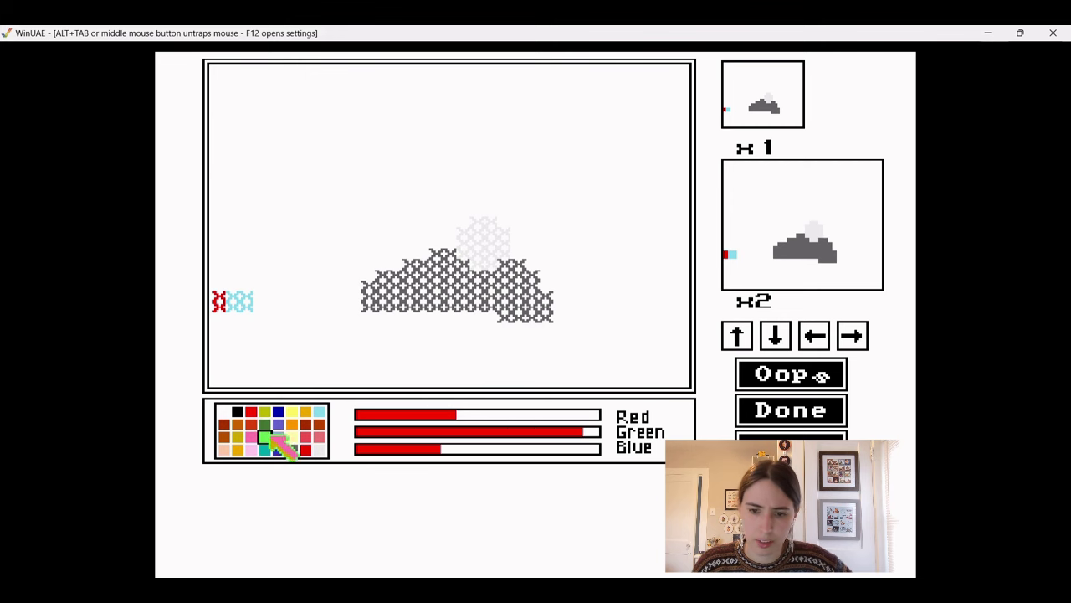
pyautogui.click(546, 231)
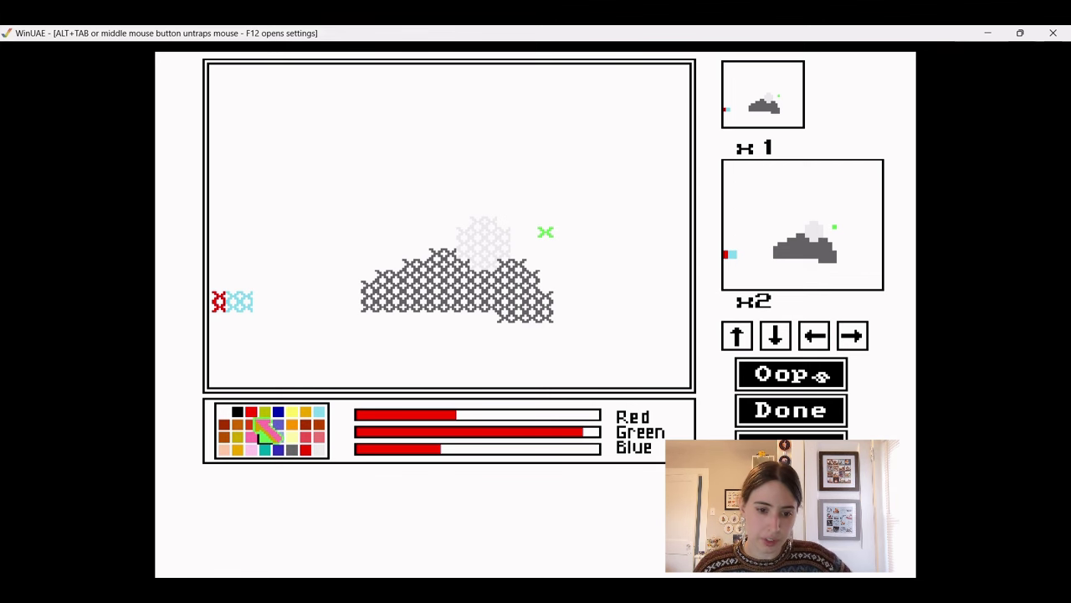
# Add red and pink test stitches after the green one.
pyautogui.click(305, 449)
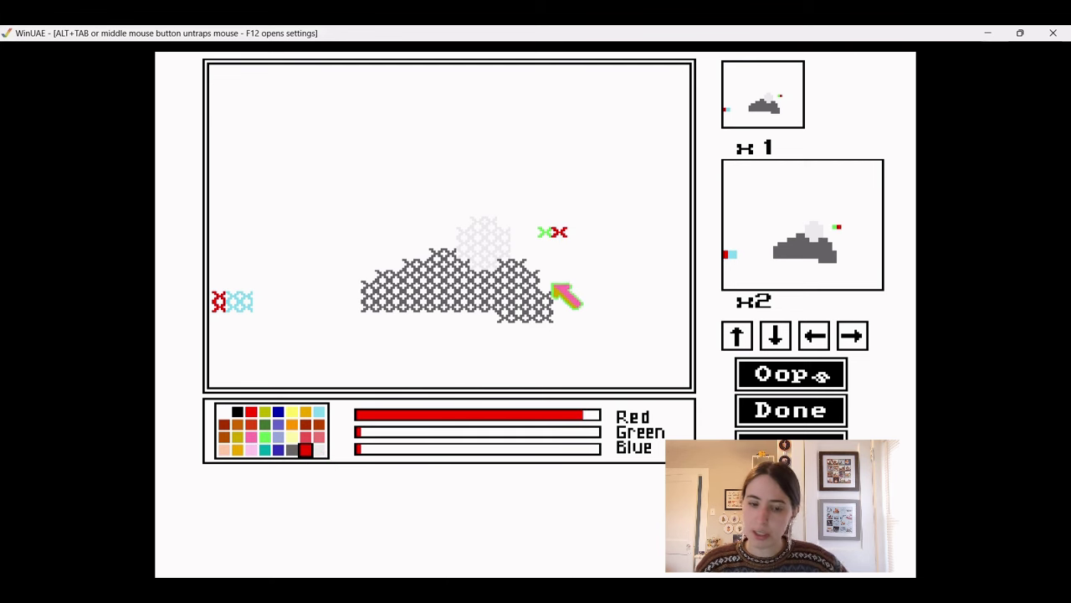
pyautogui.click(251, 436)
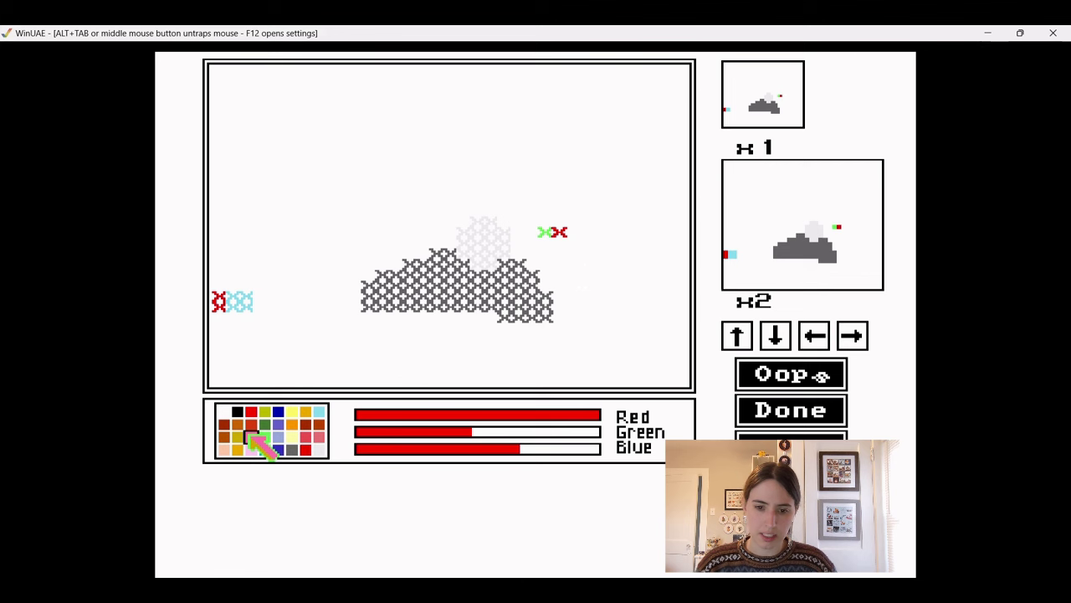
pyautogui.click(573, 232)
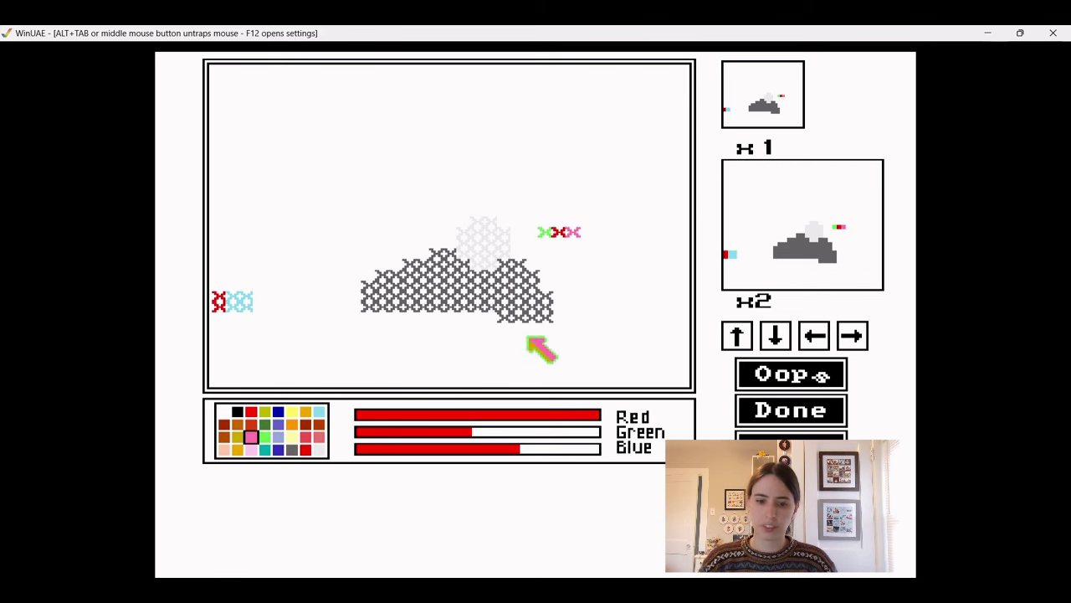
# Place a dark-blue test stitch and surround it with four yellow stitches.
pyautogui.click(278, 411)
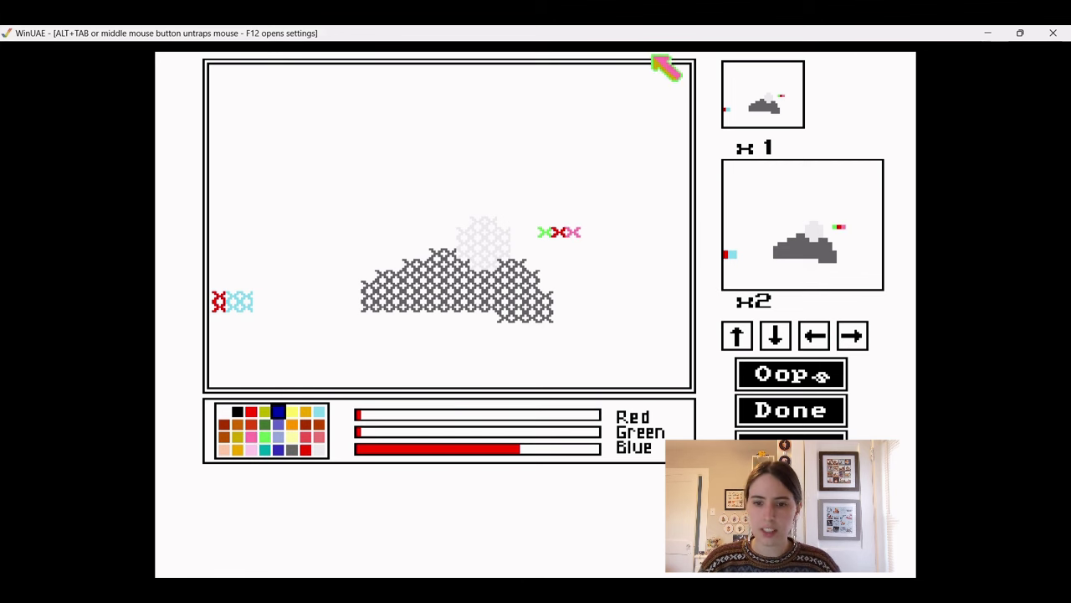
pyautogui.click(586, 176)
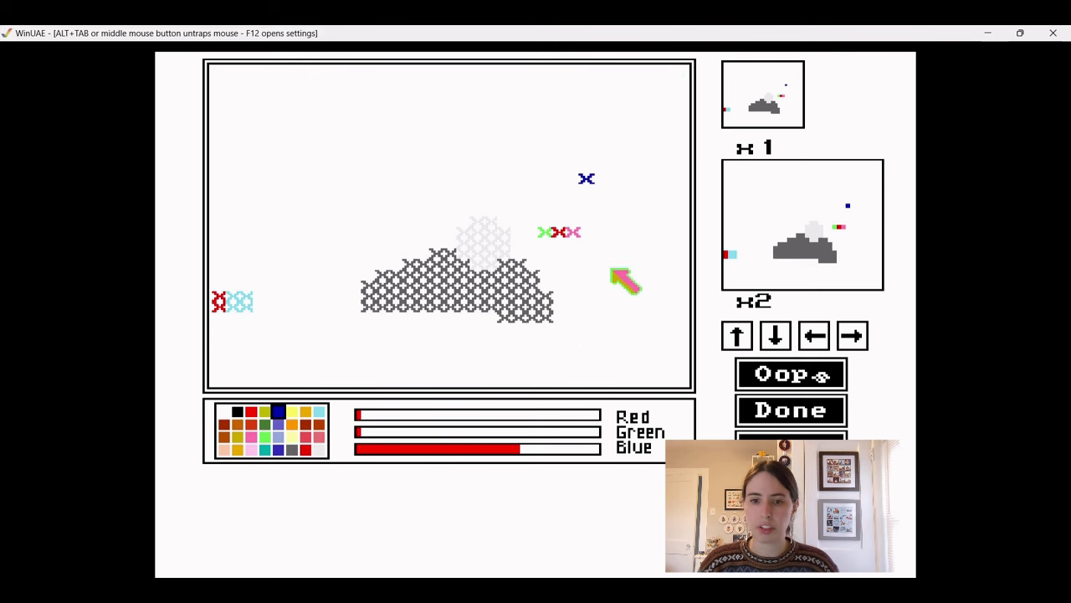
pyautogui.click(292, 411)
pyautogui.click(598, 178)
pyautogui.click(575, 178)
pyautogui.click(586, 189)
pyautogui.click(587, 168)
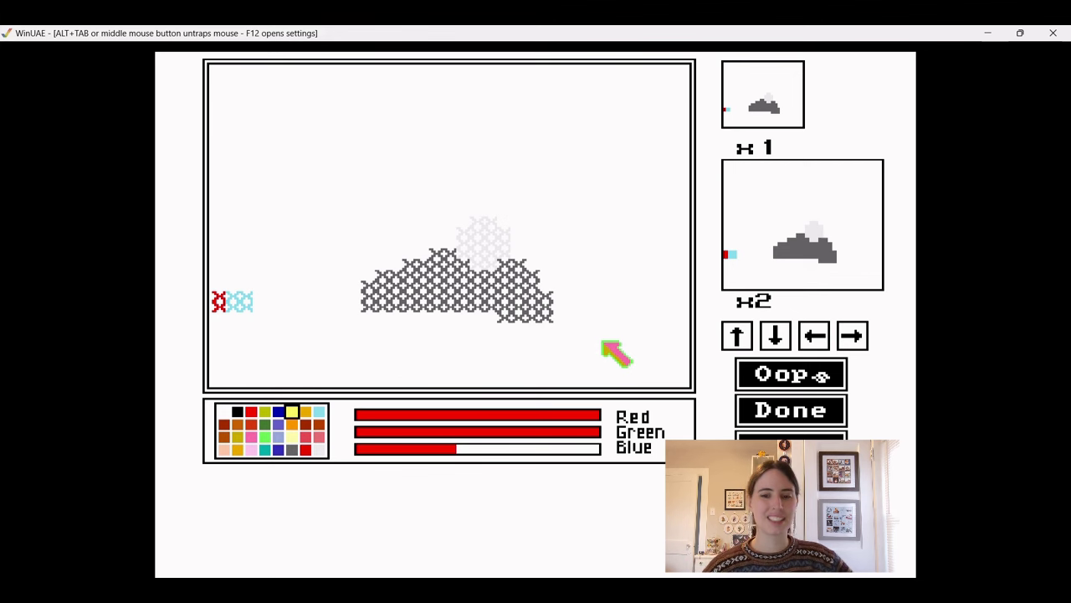
# Stitch black eyes and a nose on the white patch, undoing one misplaced stitch with Oops.
pyautogui.click(318, 450)
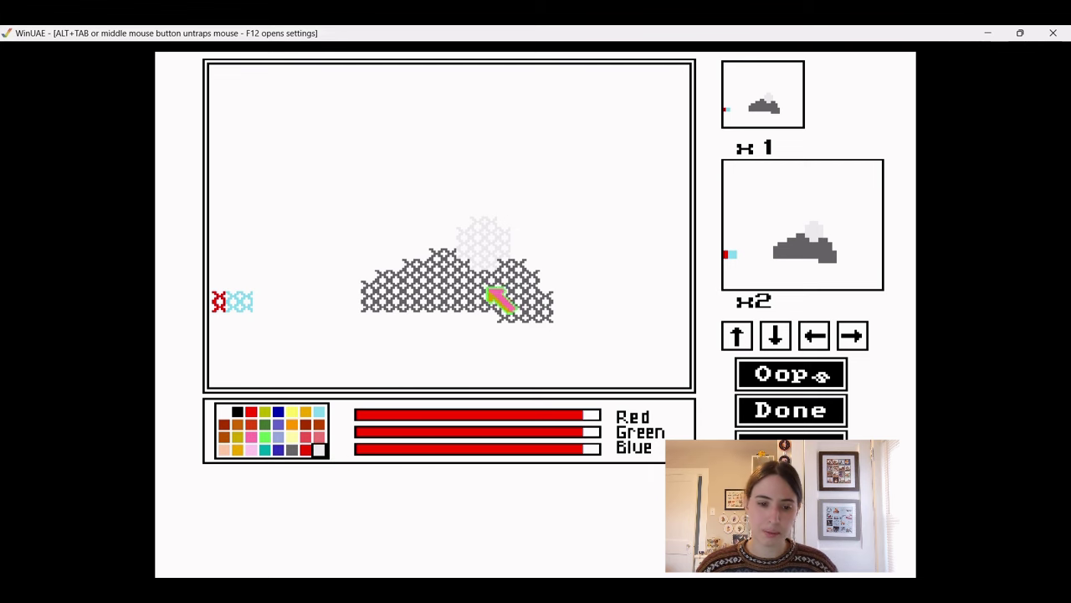
pyautogui.click(237, 411)
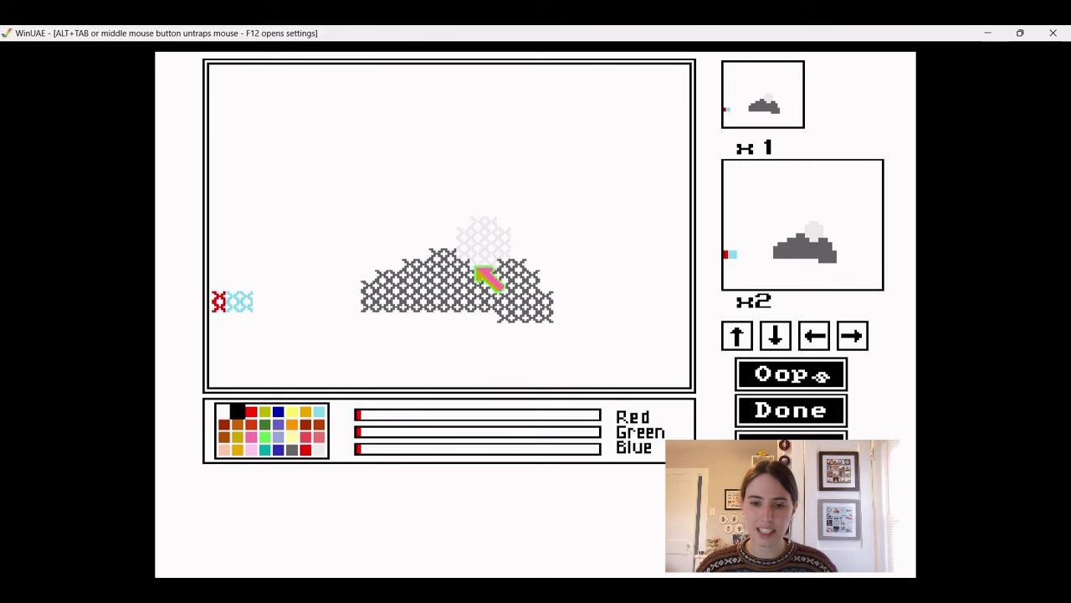
pyautogui.click(483, 258)
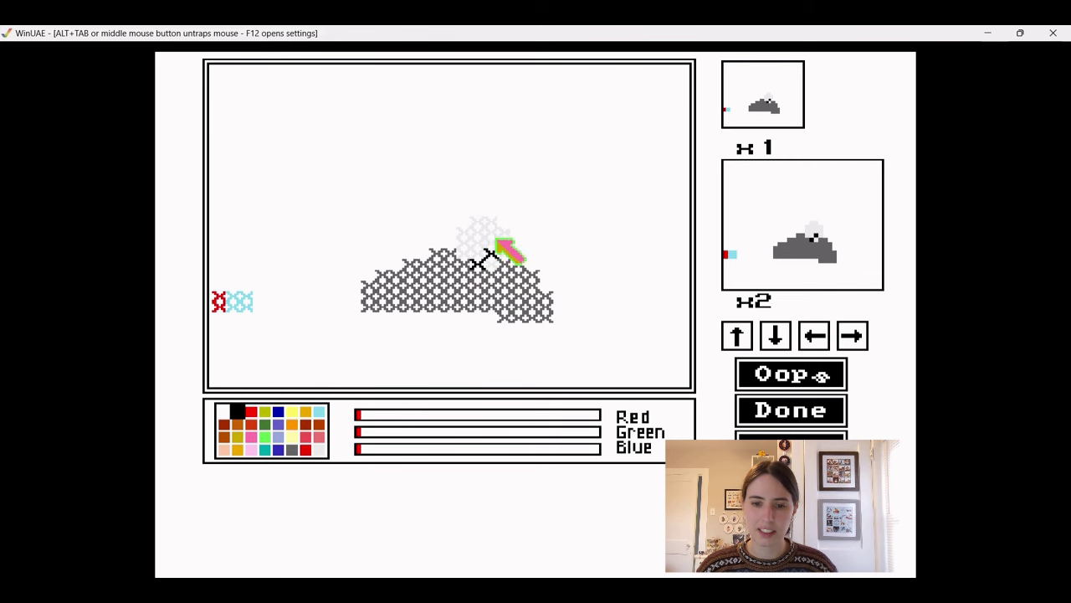
pyautogui.click(457, 242)
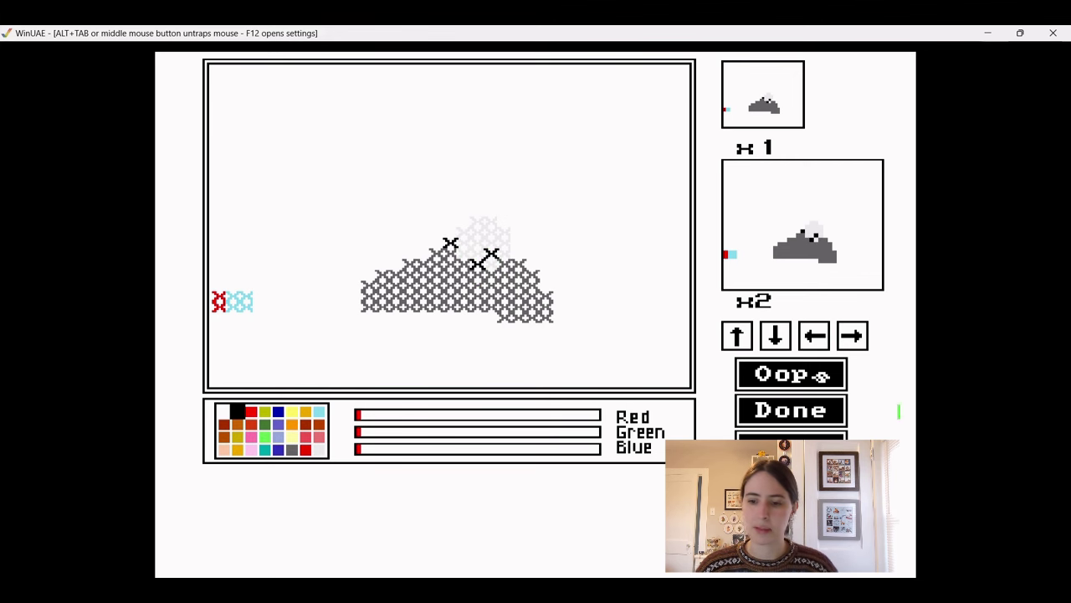
pyautogui.click(810, 374)
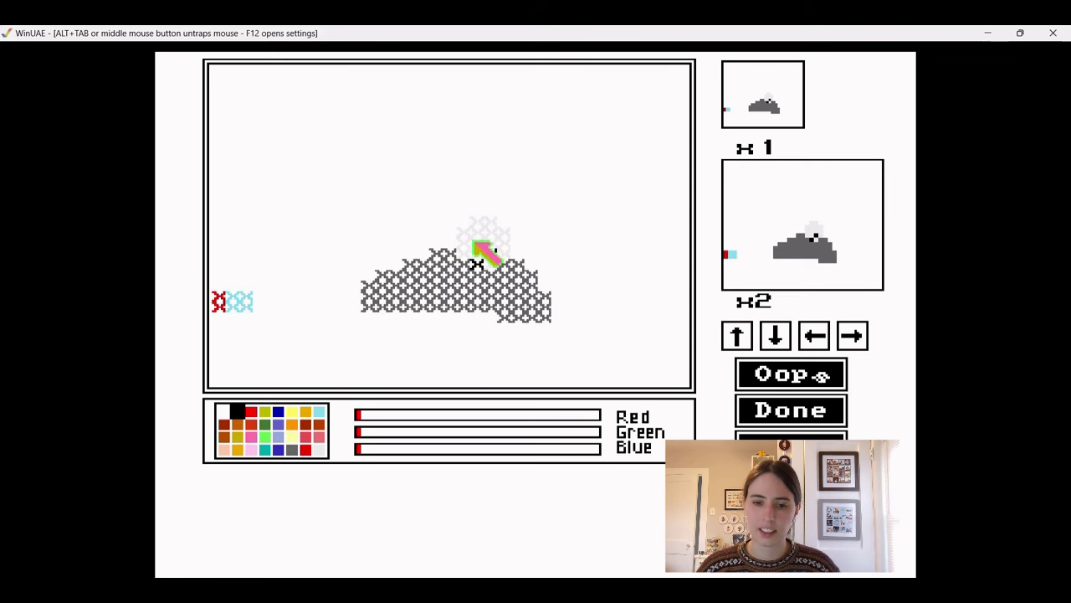
pyautogui.click(463, 232)
pyautogui.click(506, 242)
pyautogui.click(319, 449)
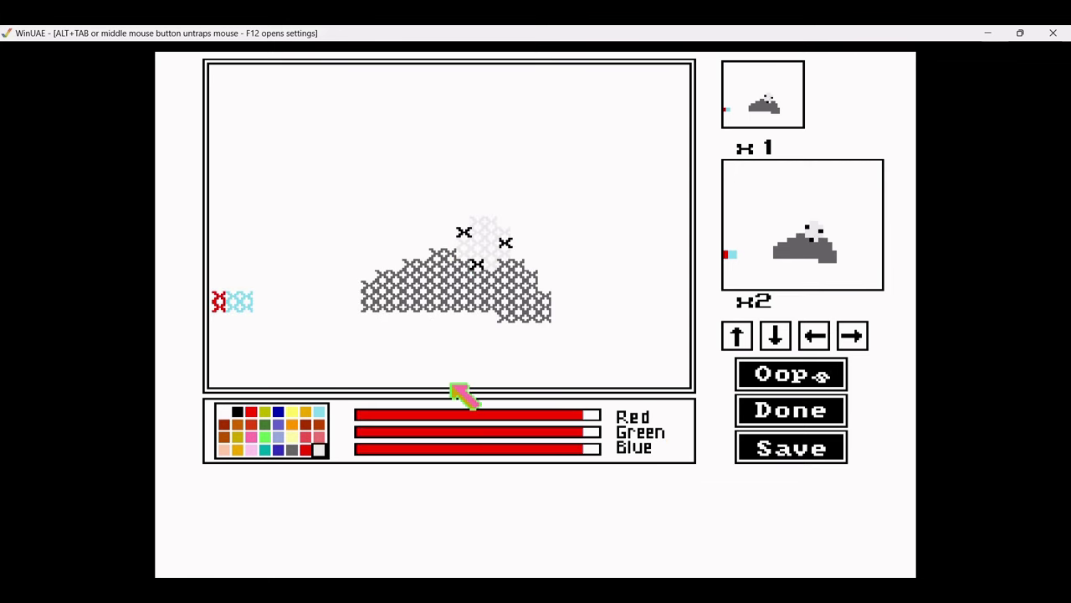
# Remix a swatch to light grey and stitch grey ears and a light-grey column.
pyautogui.click(278, 450)
pyautogui.click(520, 414)
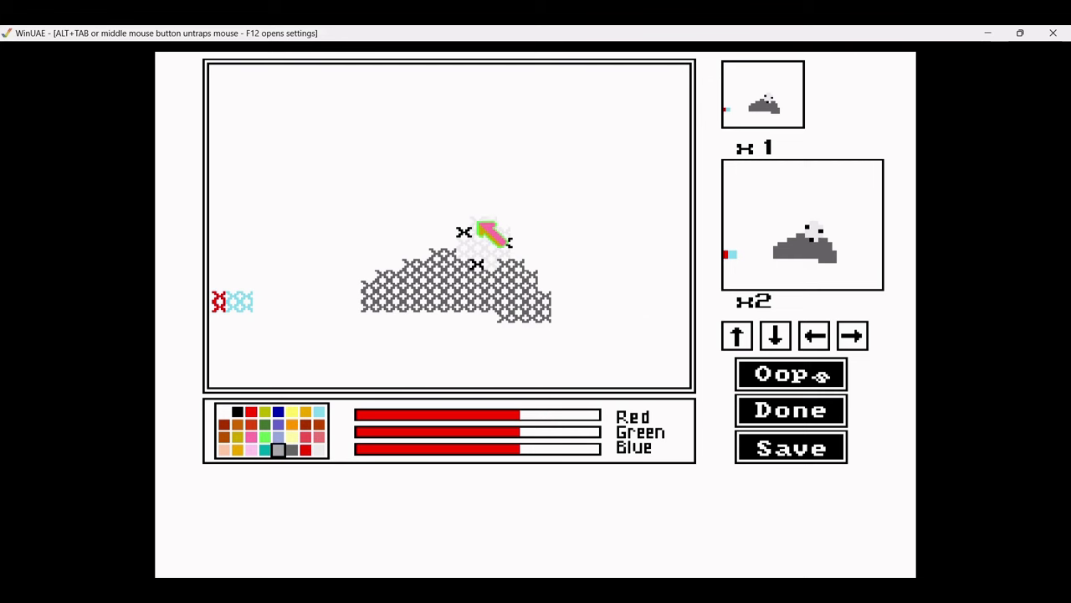
pyautogui.click(457, 216)
pyautogui.click(511, 216)
pyautogui.moveTo(523, 244)
pyautogui.mouseDown()
pyautogui.moveTo(544, 258)
pyautogui.moveTo(562, 318)
pyautogui.mouseUp()
# Stitch near-white fur beside the mound and a red collar across the bear's neck.
pyautogui.click(319, 450)
pyautogui.moveTo(572, 254); pyautogui.dragTo(588, 257)
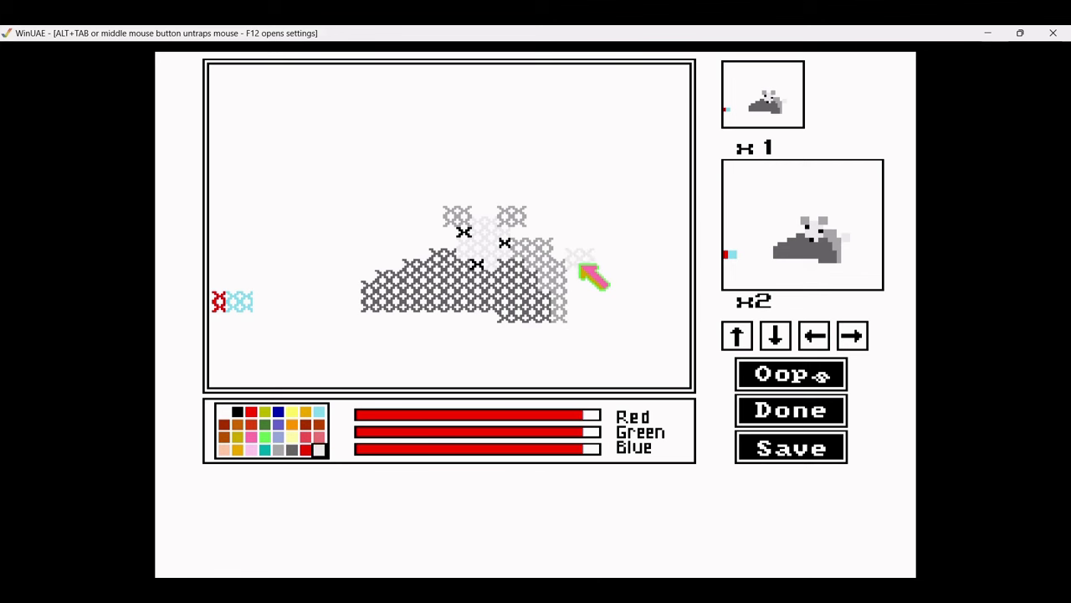
pyautogui.click(237, 411)
pyautogui.click(319, 450)
pyautogui.click(306, 449)
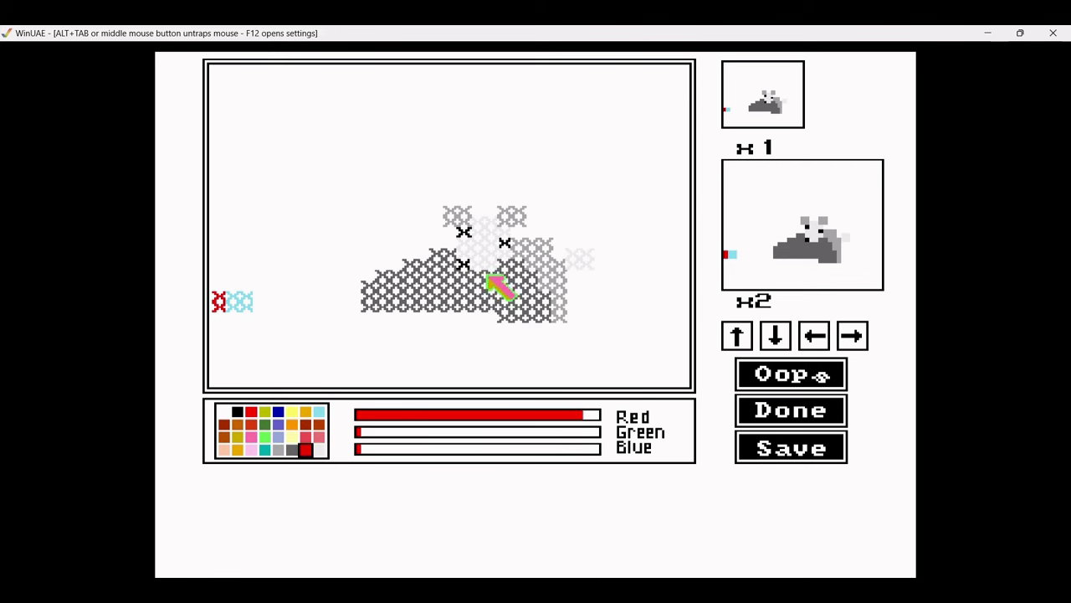
pyautogui.moveTo(490, 282); pyautogui.dragTo(505, 308)
# Shade the bears with light and dark grey, sampling greys from existing stitches along the mound edges.
pyautogui.click(278, 449)
pyautogui.moveTo(561, 251); pyautogui.dragTo(590, 261)
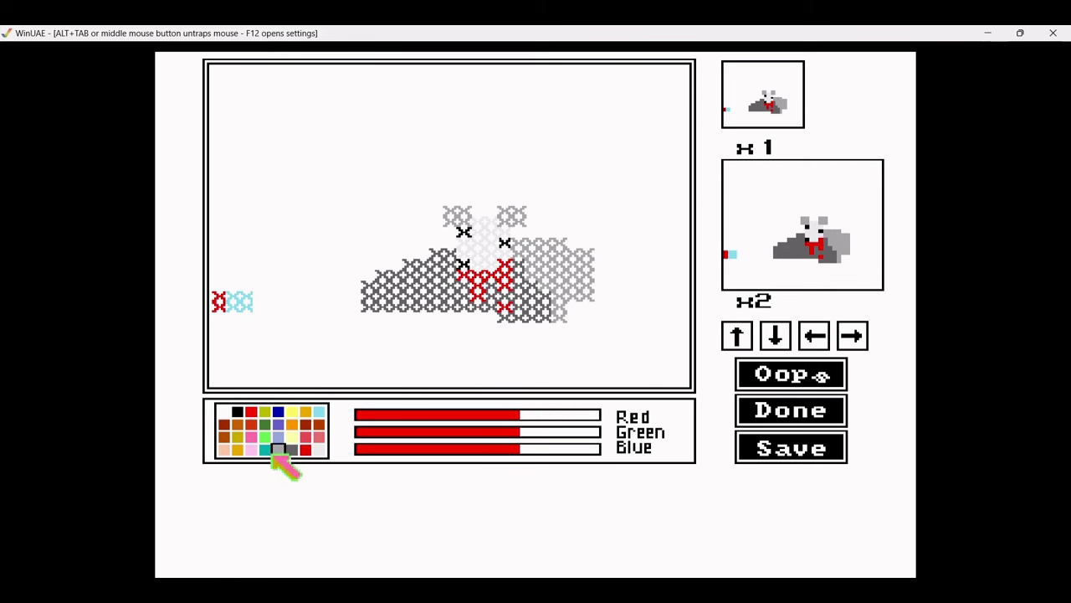
pyautogui.click(291, 449)
pyautogui.moveTo(559, 312)
pyautogui.mouseDown()
pyautogui.moveTo(603, 288)
pyautogui.moveTo(585, 322)
pyautogui.mouseUp()
pyautogui.rightClick(529, 279)
pyautogui.rightClick(584, 283)
pyautogui.rightClick(584, 285)
pyautogui.rightClick(601, 276)
pyautogui.moveTo(604, 251); pyautogui.dragTo(597, 276)
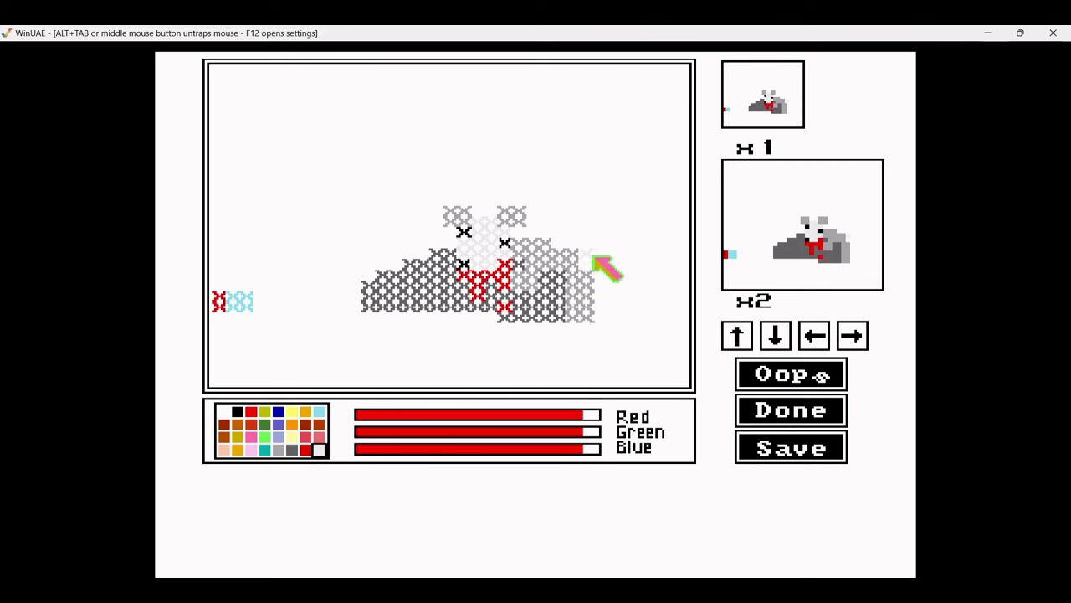
pyautogui.rightClick(430, 268)
pyautogui.moveTo(362, 338); pyautogui.dragTo(574, 340)
# Fill the large polar bear's body with white stitches.
pyautogui.click(318, 450)
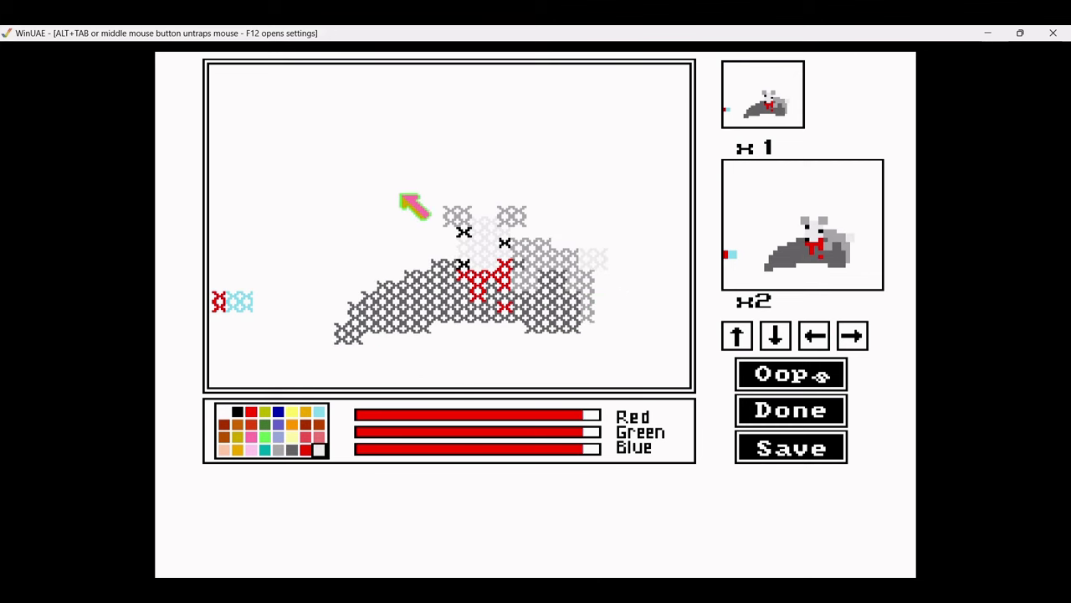
pyautogui.moveTo(392, 227)
pyautogui.mouseDown()
pyautogui.moveTo(367, 191)
pyautogui.moveTo(334, 304)
pyautogui.mouseUp()
pyautogui.rightClick(393, 273)
pyautogui.click(319, 450)
pyautogui.moveTo(348, 232)
pyautogui.mouseDown()
pyautogui.moveTo(269, 236)
pyautogui.moveTo(225, 229)
pyautogui.moveTo(401, 297)
pyautogui.moveTo(309, 243)
pyautogui.moveTo(329, 332)
pyautogui.moveTo(381, 252)
pyautogui.moveTo(447, 266)
pyautogui.moveTo(467, 340)
pyautogui.mouseUp()
# Add black eye and nose stitches to the polar bear plus grey shading stitches.
pyautogui.rightClick(575, 233)
pyautogui.click(491, 210)
pyautogui.click(532, 232)
pyautogui.rightClick(514, 239)
pyautogui.click(497, 173)
pyautogui.click(335, 301)
pyautogui.click(349, 323)
# Paint black stitches along the lower middle and pick up light blue from a stitch.
pyautogui.rightClick(452, 352)
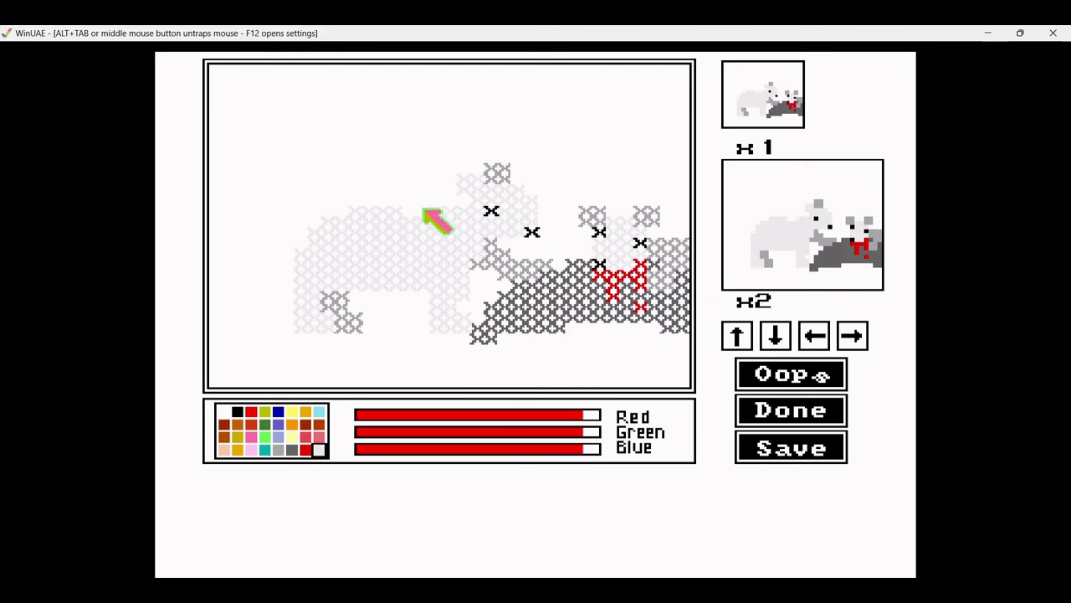
pyautogui.click(851, 334)
pyautogui.rightClick(566, 321)
pyautogui.moveTo(566, 320); pyautogui.dragTo(456, 333)
pyautogui.rightClick(439, 336)
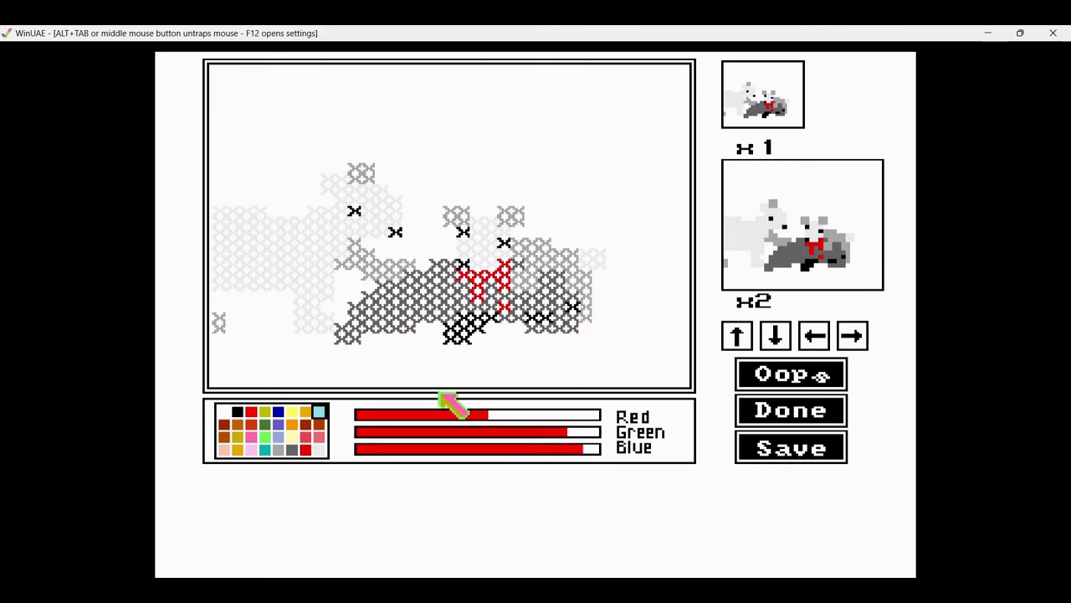
pyautogui.click(737, 335)
pyautogui.click(747, 375)
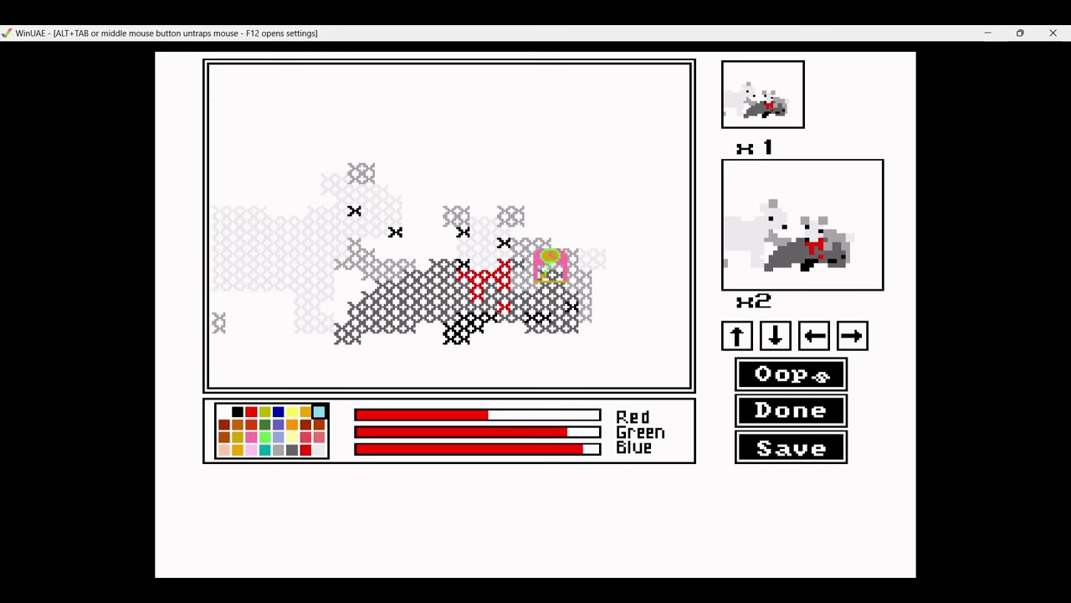
pyautogui.click(747, 375)
# Scatter light-blue snowflake stitches and a diagonal across the sky.
pyautogui.click(406, 137)
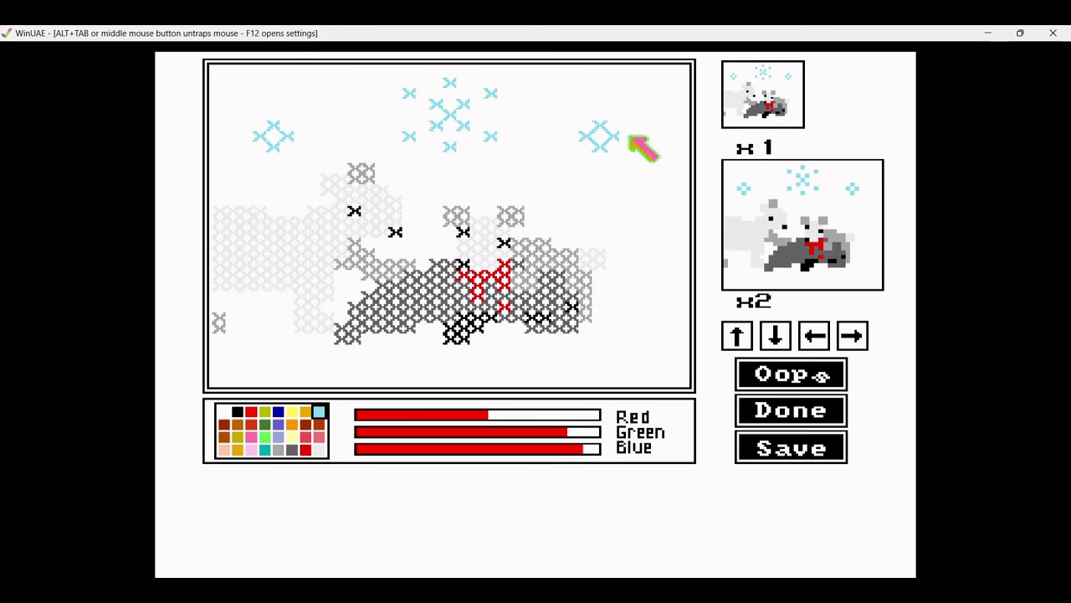
pyautogui.click(852, 335)
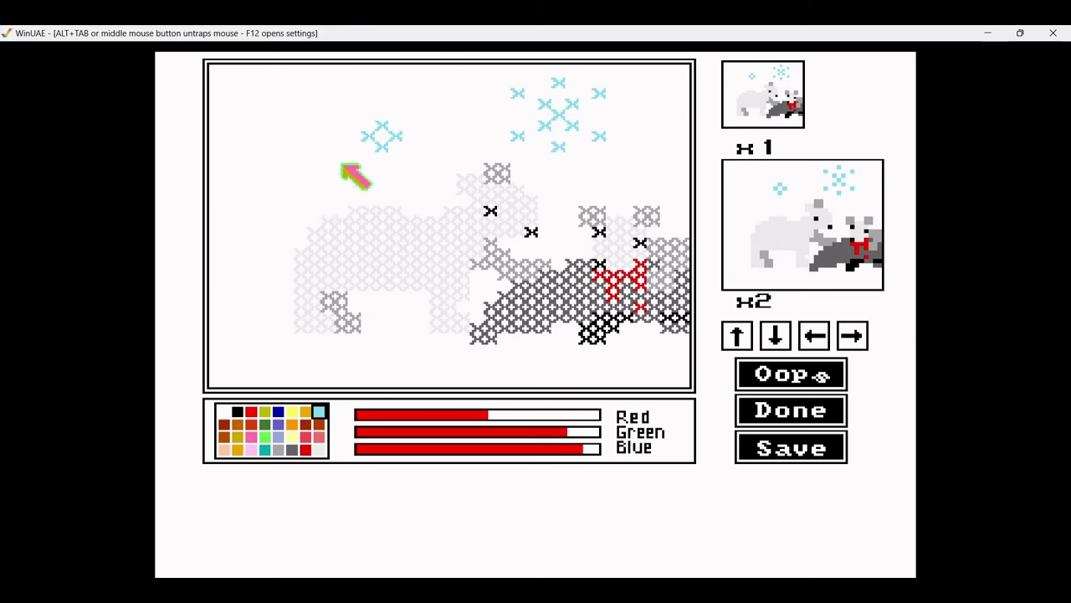
pyautogui.moveTo(354, 157); pyautogui.dragTo(299, 199)
pyautogui.click(853, 335)
pyautogui.click(853, 335)
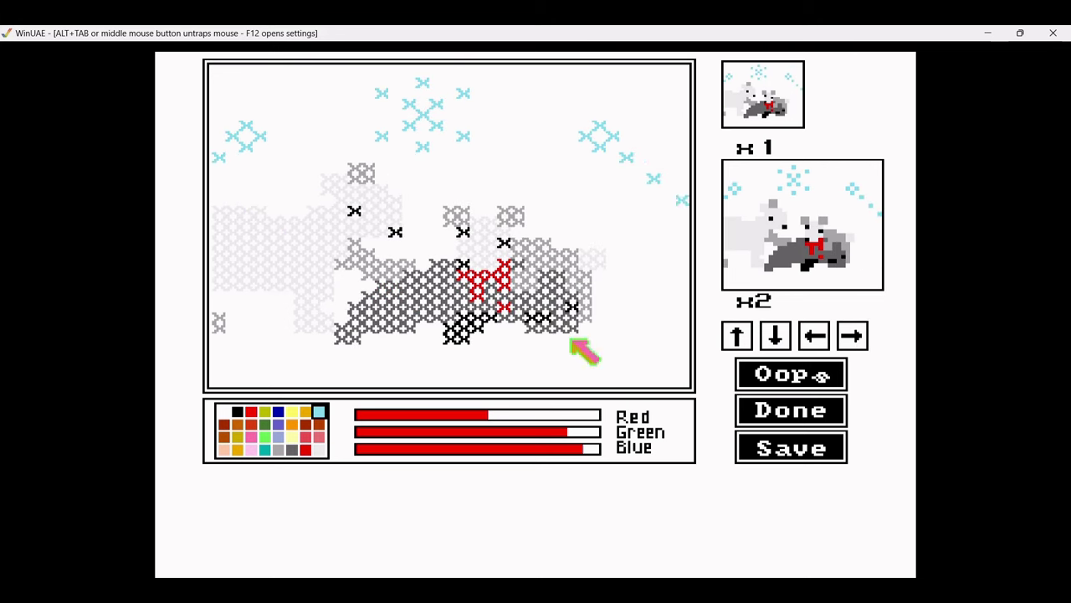
# Paint a light-blue ice triangle at the right below the bears, covering stray grey stitches.
pyautogui.moveTo(520, 328); pyautogui.dragTo(545, 343)
pyautogui.click(319, 449)
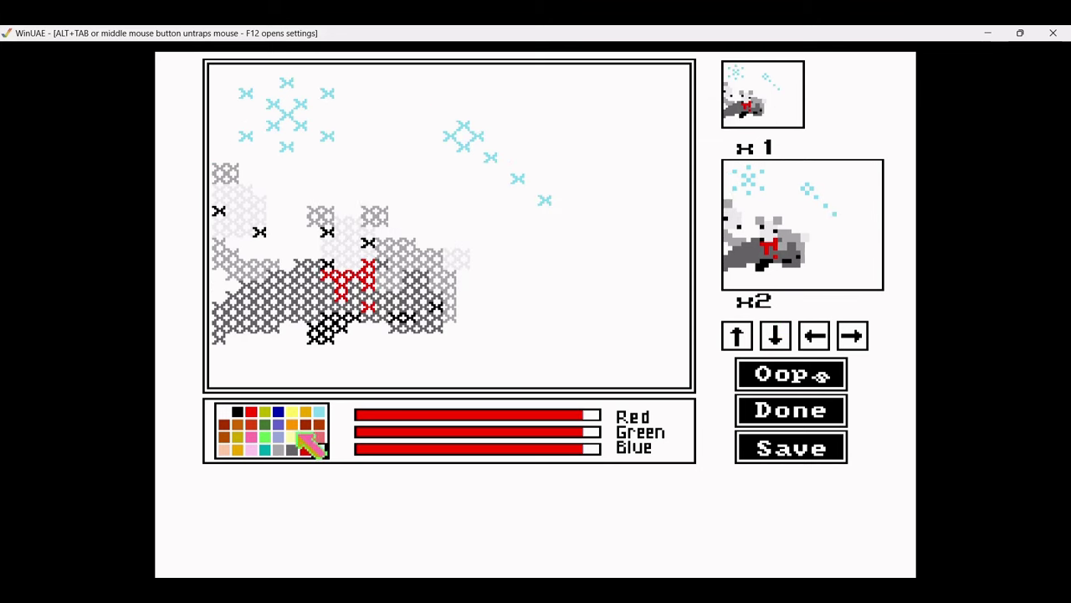
pyautogui.click(319, 411)
pyautogui.moveTo(486, 329)
pyautogui.mouseDown()
pyautogui.moveTo(559, 325)
pyautogui.moveTo(530, 220)
pyautogui.moveTo(545, 290)
pyautogui.moveTo(578, 330)
pyautogui.mouseUp()
pyautogui.click(319, 450)
# Paint a wide light-blue ice band with a dark-blue edge along the bottom, then press Done.
pyautogui.click(823, 334)
pyautogui.click(822, 335)
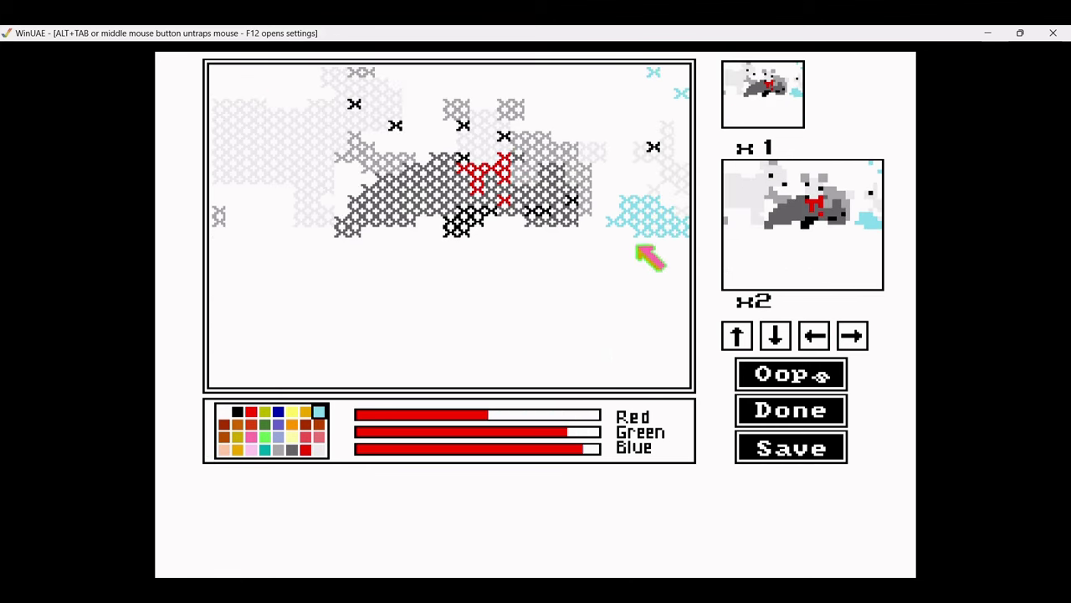
pyautogui.moveTo(642, 253)
pyautogui.mouseDown()
pyautogui.moveTo(337, 246)
pyautogui.moveTo(342, 263)
pyautogui.moveTo(507, 348)
pyautogui.mouseUp()
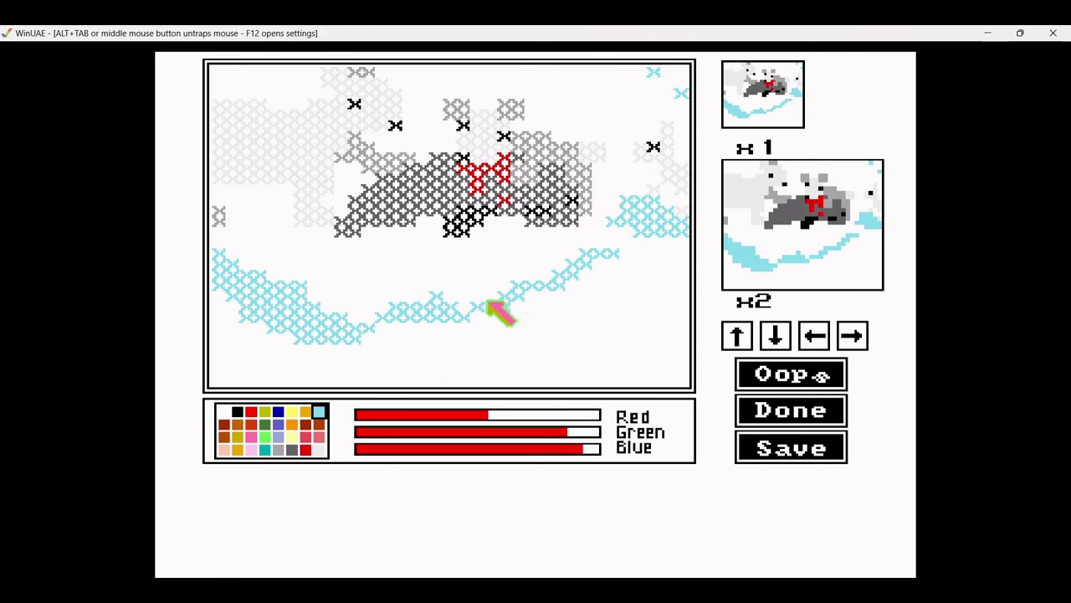
pyautogui.click(278, 411)
pyautogui.moveTo(402, 311)
pyautogui.mouseDown()
pyautogui.moveTo(519, 318)
pyautogui.moveTo(652, 306)
pyautogui.mouseUp()
pyautogui.click(396, 312)
pyautogui.moveTo(403, 311); pyautogui.dragTo(310, 260)
pyautogui.click(319, 411)
pyautogui.press('Right')
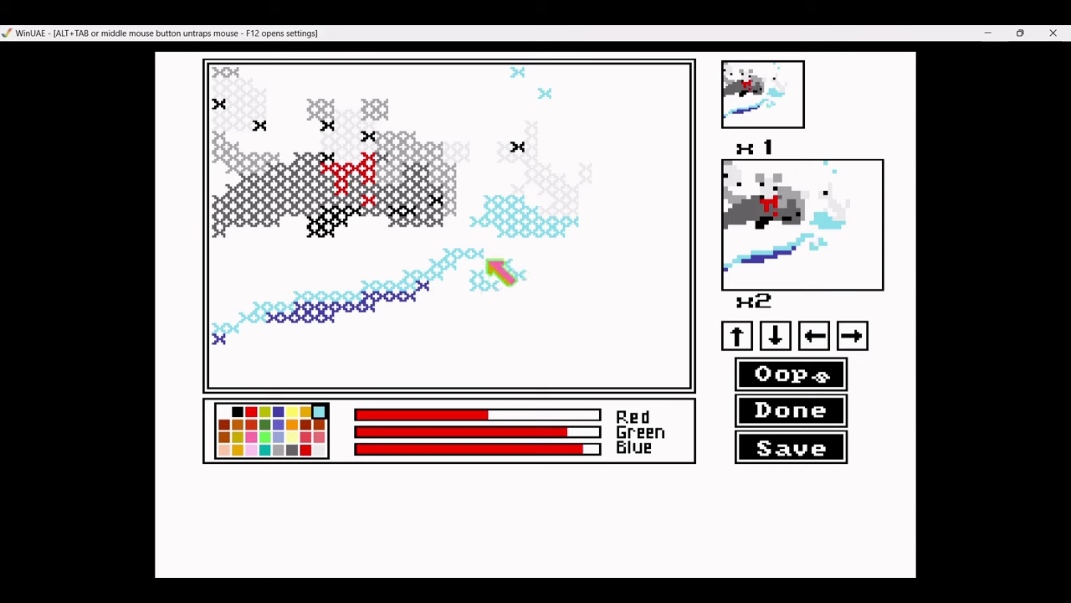
pyautogui.click(819, 335)
pyautogui.click(791, 410)
# Reopen the picture, paint a light-blue band across the lower canvas, and press Done.
pyautogui.click(437, 517)
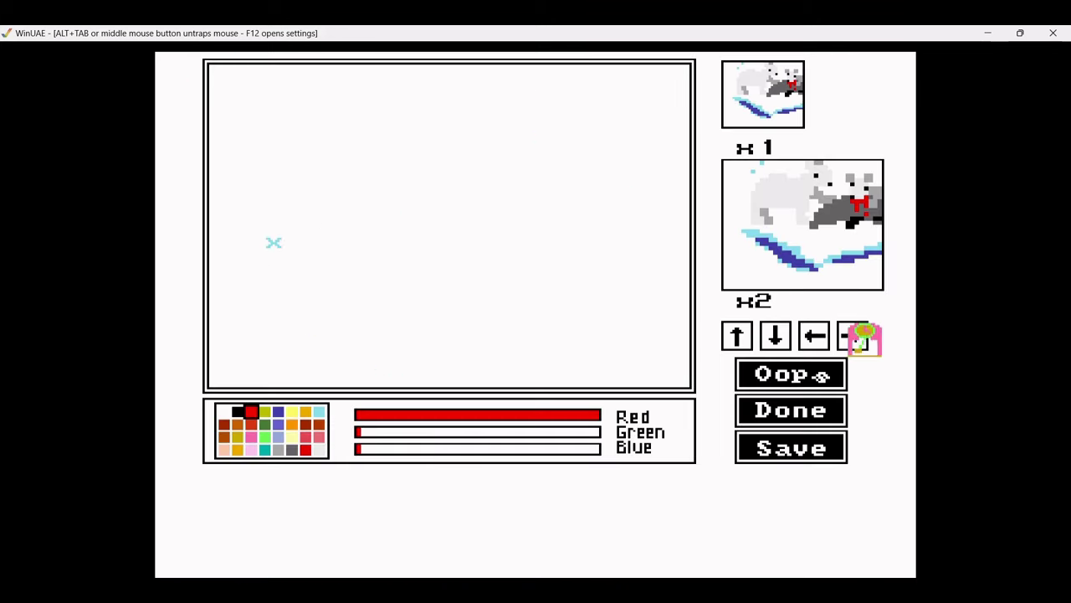
pyautogui.click(852, 336)
pyautogui.moveTo(290, 306)
pyautogui.mouseDown()
pyautogui.moveTo(460, 265)
pyautogui.moveTo(545, 299)
pyautogui.moveTo(583, 209)
pyautogui.mouseUp()
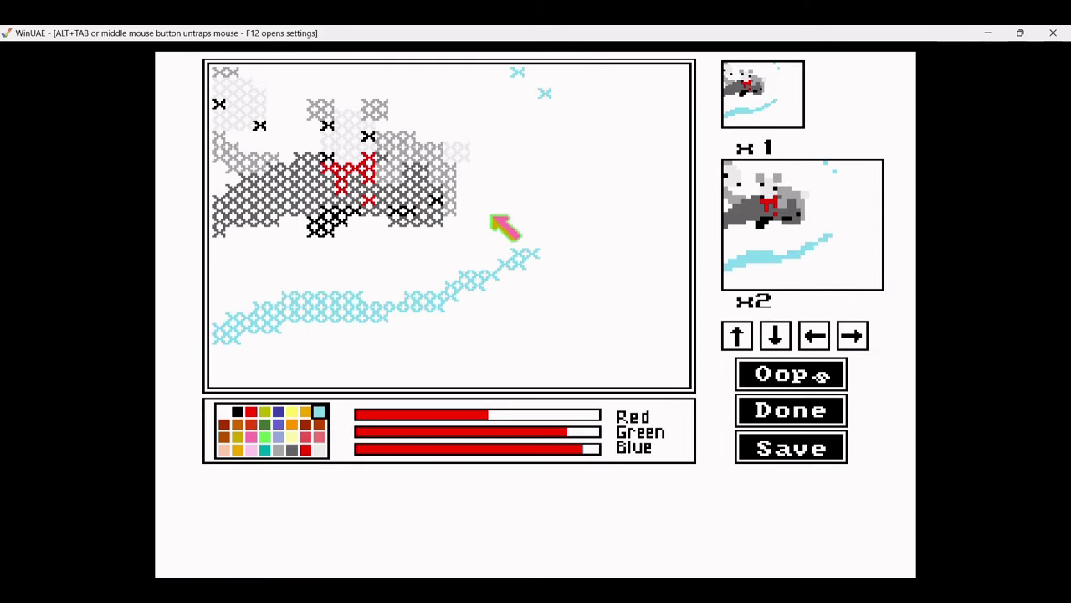
pyautogui.click(815, 335)
pyautogui.click(791, 410)
# Reopen the picture, touch up the lower band in light and dark blue, and press Done.
pyautogui.click(411, 514)
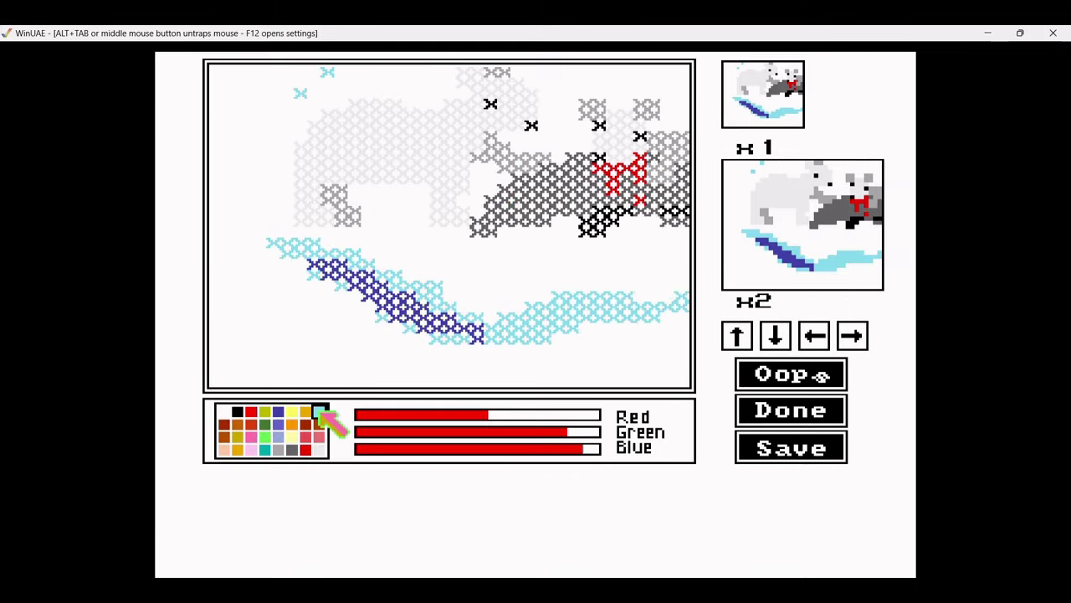
pyautogui.click(850, 336)
pyautogui.moveTo(670, 275)
pyautogui.mouseDown()
pyautogui.moveTo(277, 270)
pyautogui.moveTo(350, 308)
pyautogui.moveTo(419, 324)
pyautogui.moveTo(393, 321)
pyautogui.mouseUp()
pyautogui.rightClick(358, 318)
pyautogui.rightClick(348, 322)
pyautogui.rightClick(359, 318)
pyautogui.click(852, 335)
pyautogui.click(852, 336)
pyautogui.click(319, 411)
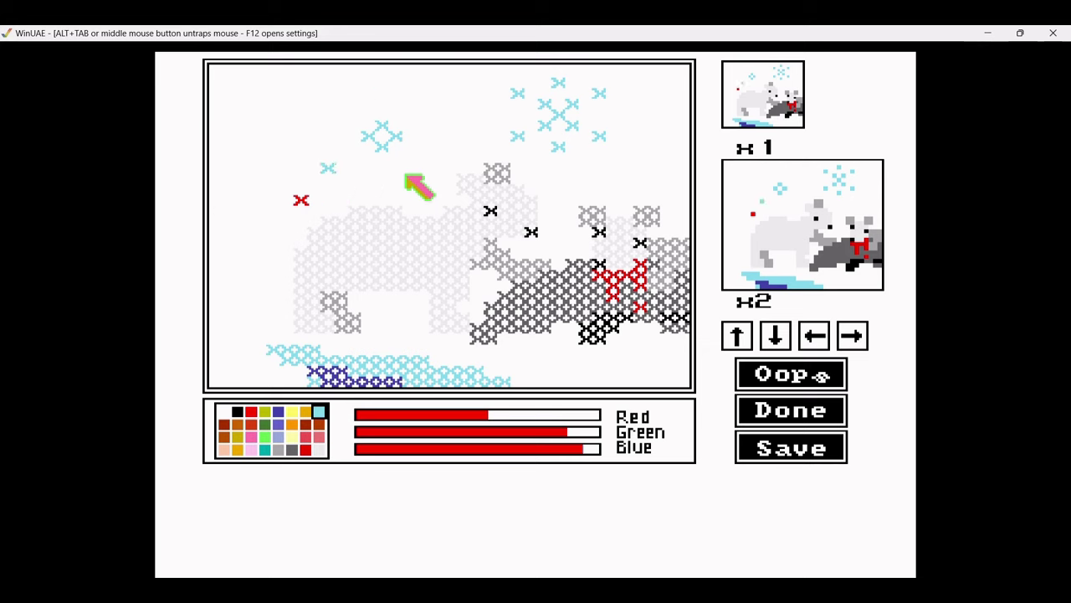
pyautogui.click(852, 336)
pyautogui.click(791, 410)
# Reopen the picture for editing and sample dark blue and white from stitches.
pyautogui.click(389, 524)
pyautogui.click(381, 518)
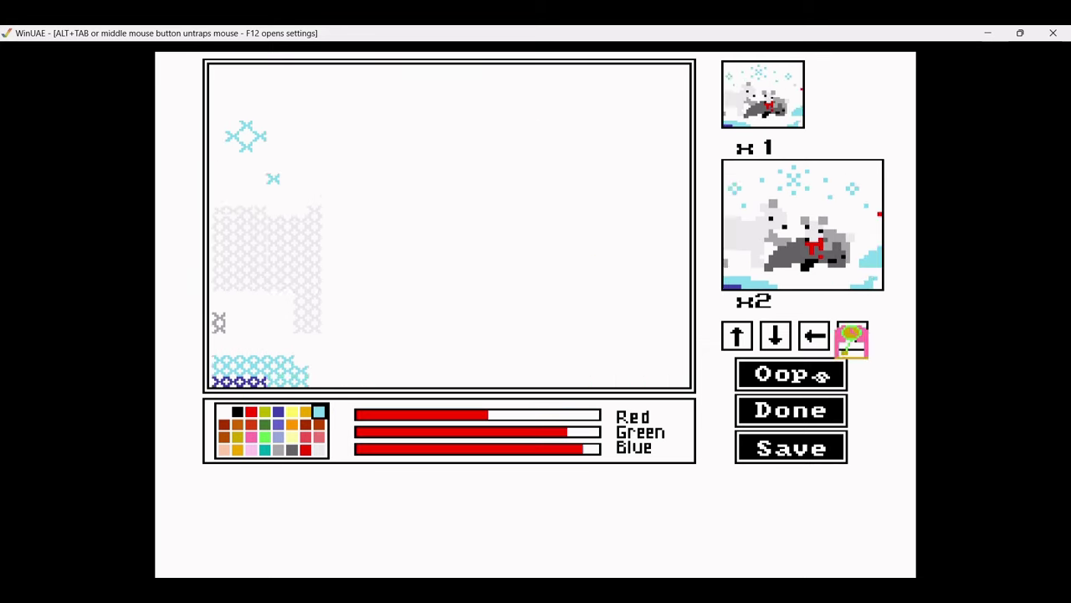
pyautogui.rightClick(545, 180)
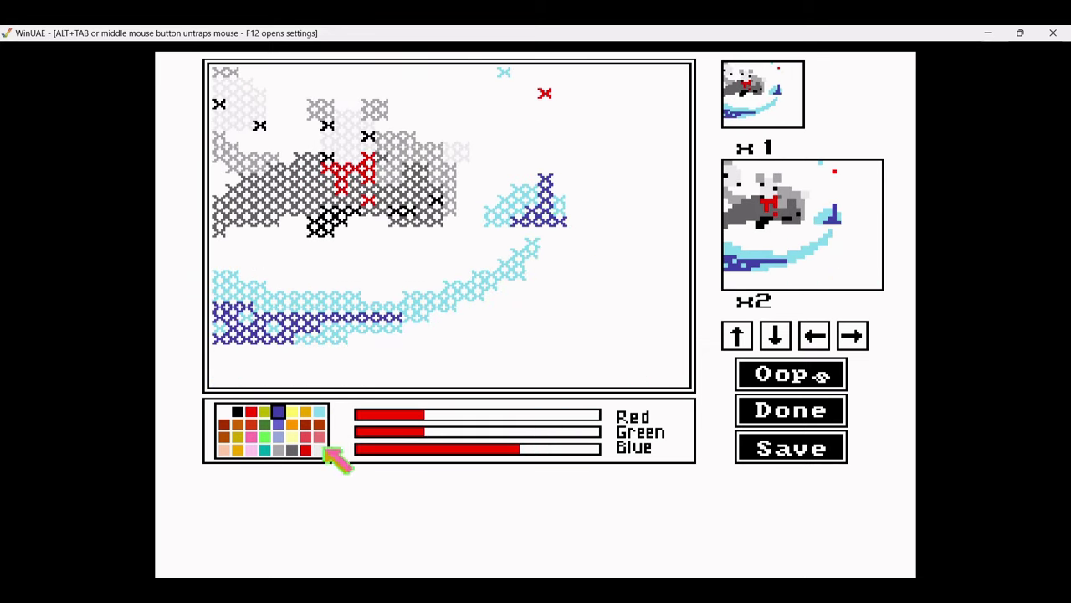
pyautogui.rightClick(567, 155)
# Leave the editor and reopen the polar bear pattern via Edit Picture & Colours.
pyautogui.click(775, 336)
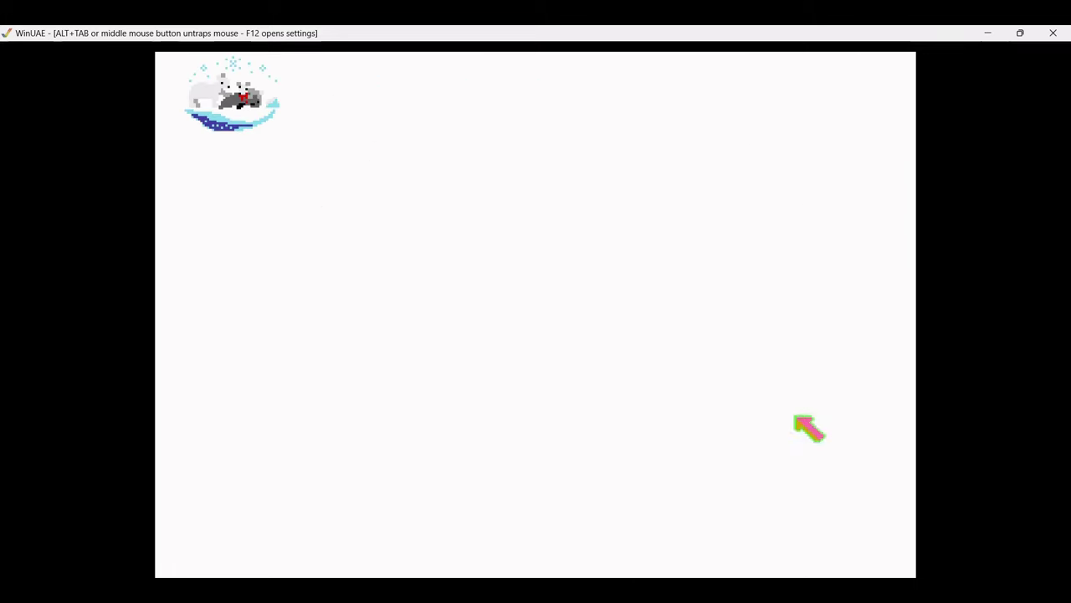
pyautogui.click(808, 428)
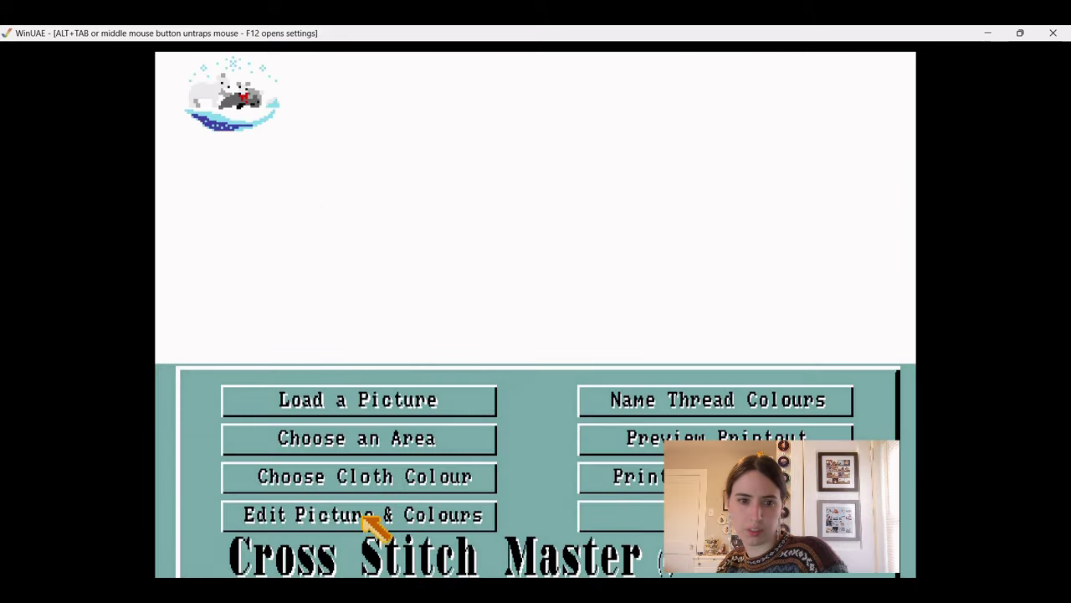
pyautogui.click(365, 514)
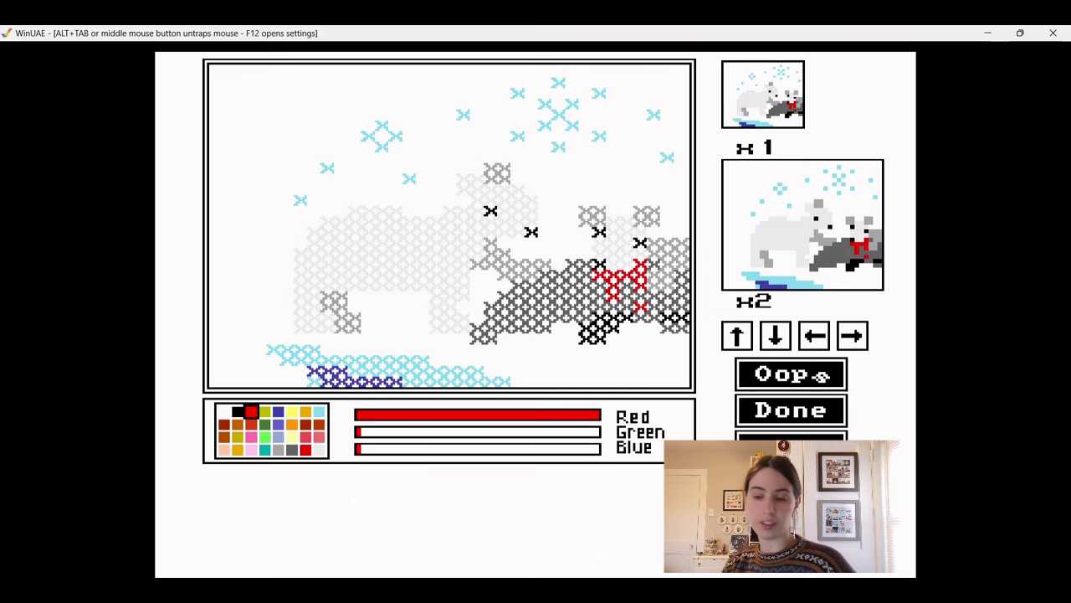
# Save the polar bear picture as 'polar' in the Cross Stitch Master drawer, then finish editing.
pyautogui.click(791, 446)
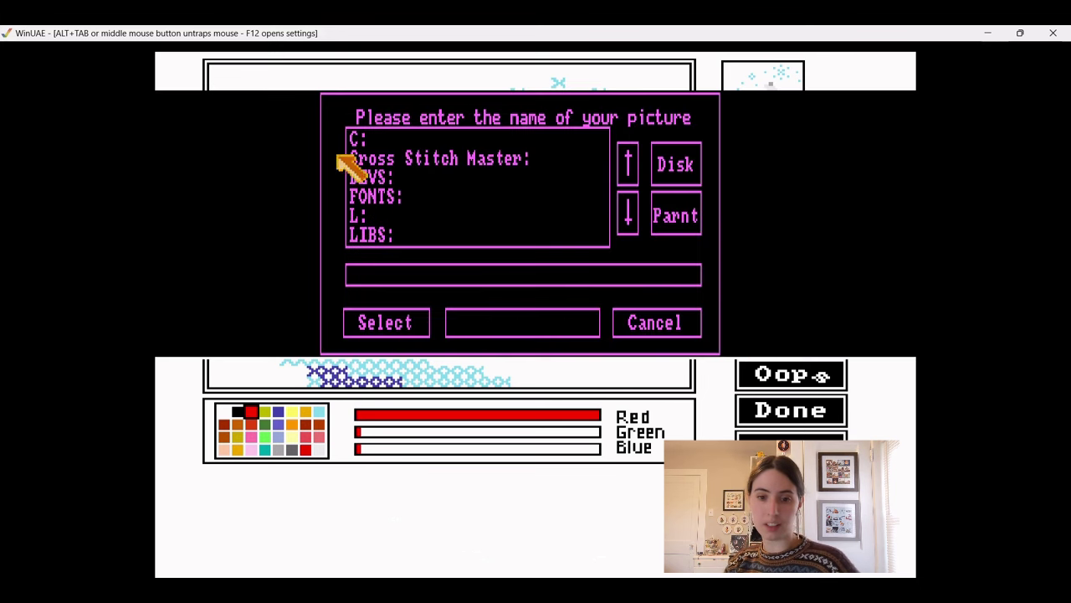
pyautogui.click(496, 327)
pyautogui.write('polar')
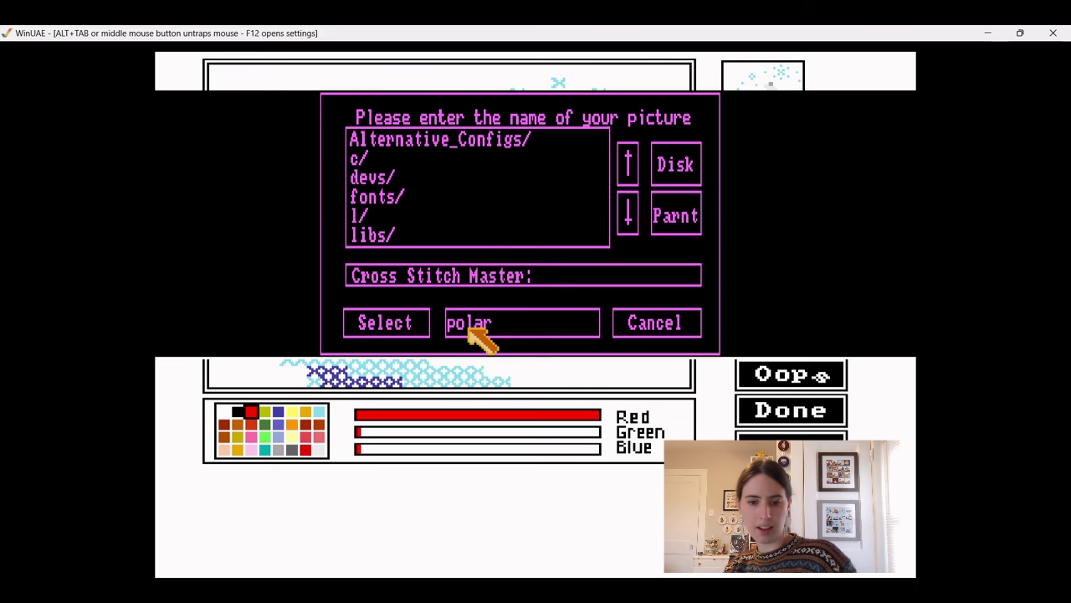
pyautogui.click(418, 330)
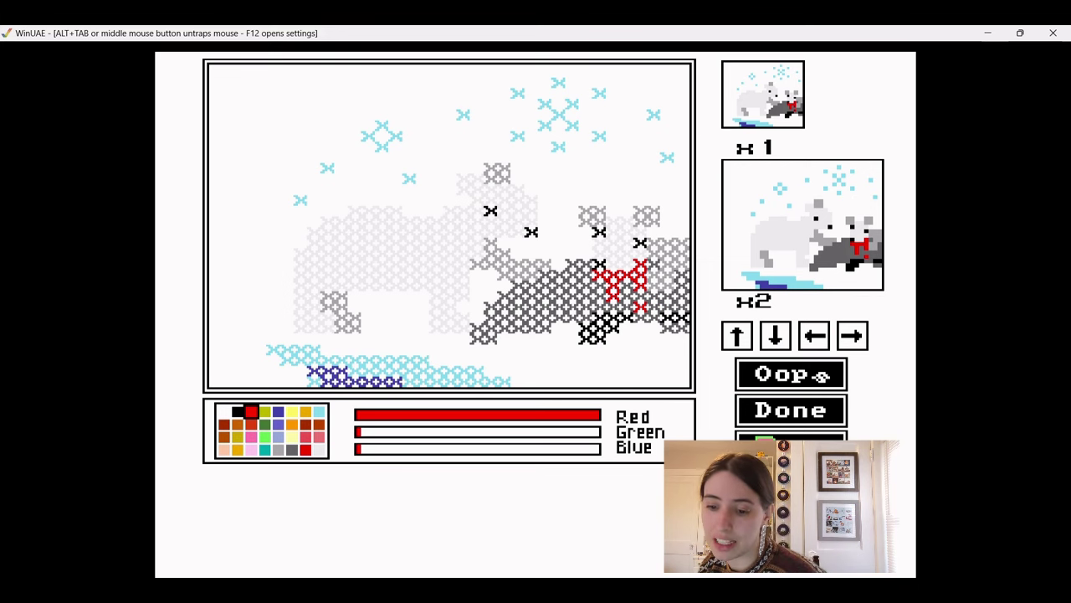
pyautogui.click(781, 415)
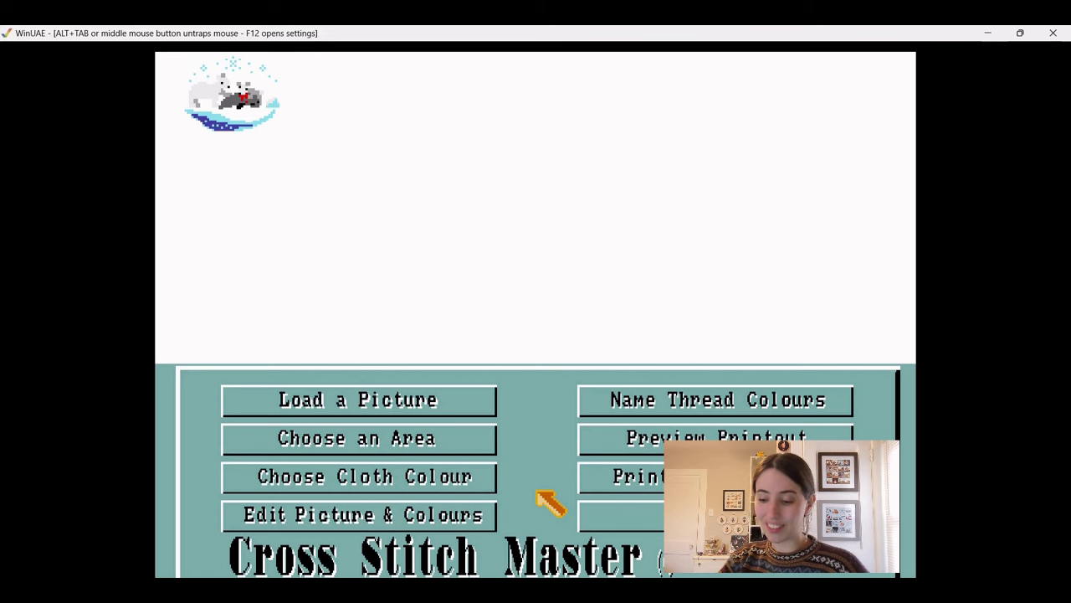
# Route the parallel port to the Brother MFC-J1205W as Epson Matrix Printer Emulation, 48pin, and resume.
pyautogui.press('F12')
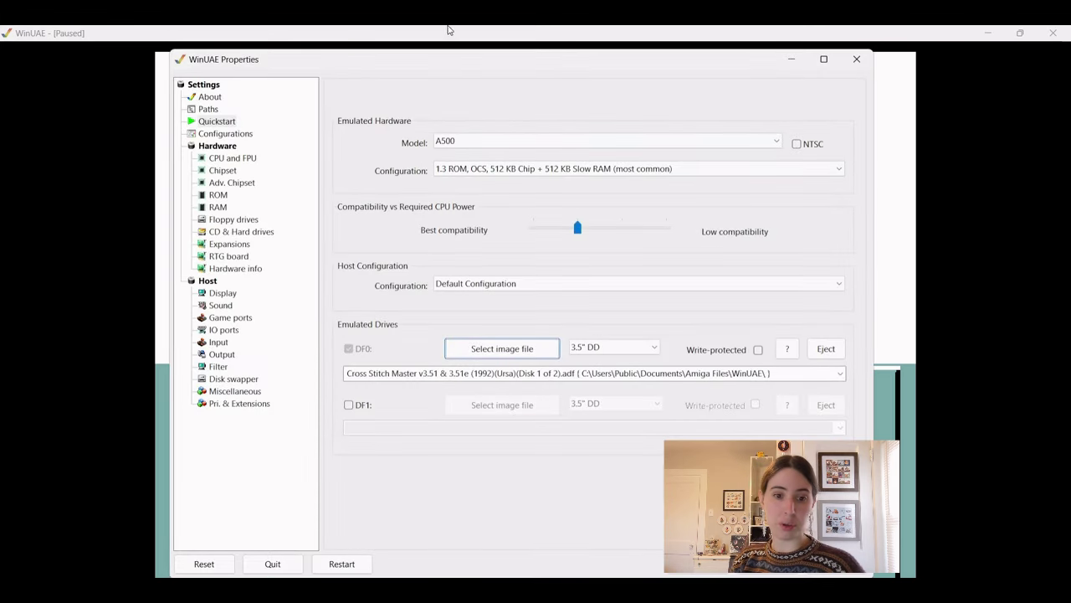
pyautogui.click(222, 330)
pyautogui.click(464, 123)
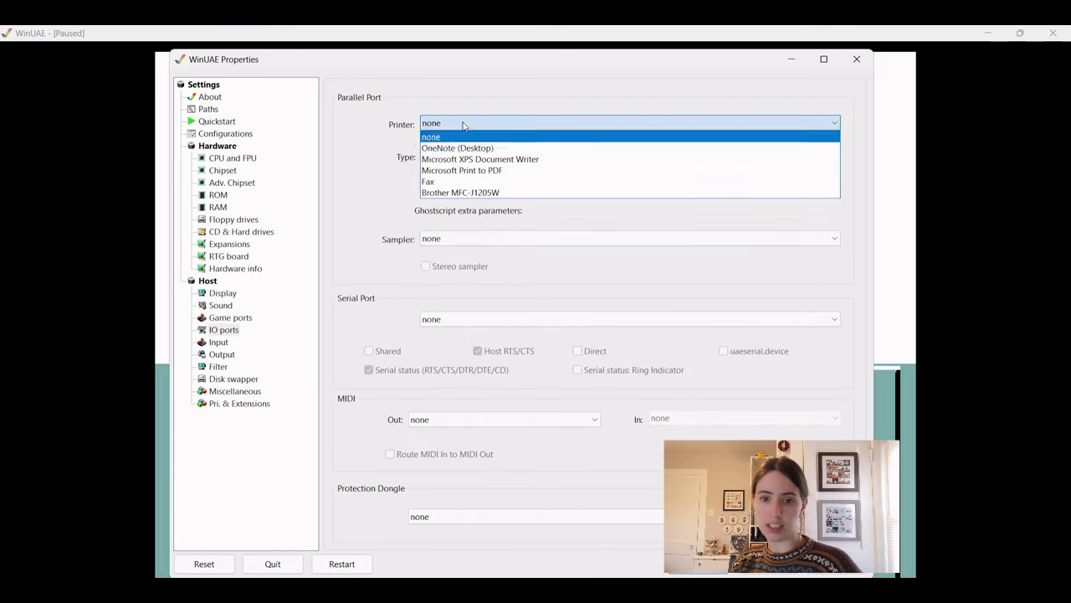
pyautogui.click(526, 194)
pyautogui.click(503, 156)
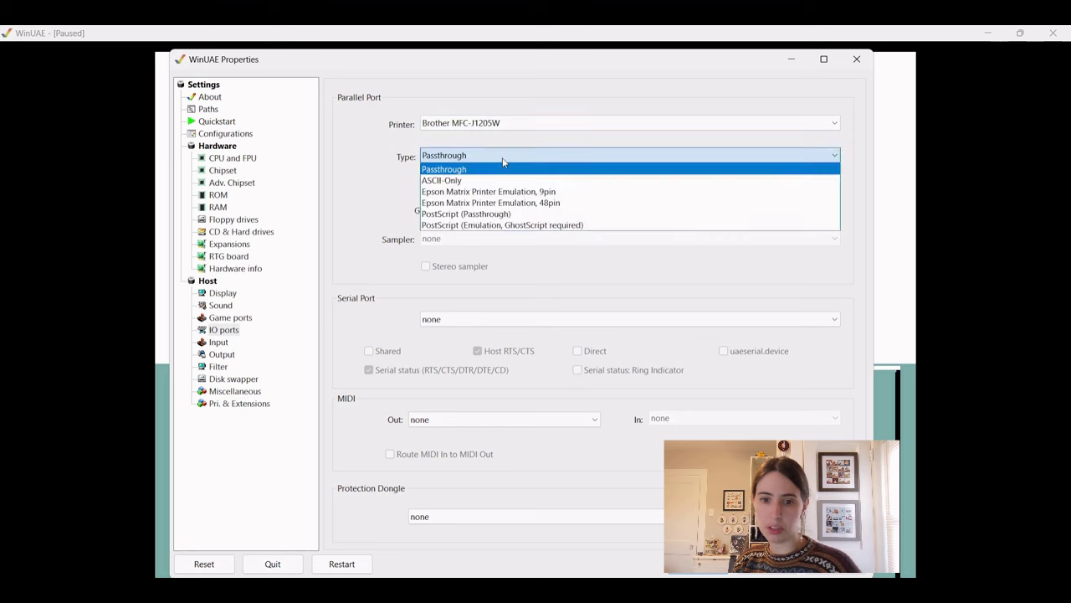
pyautogui.click(522, 205)
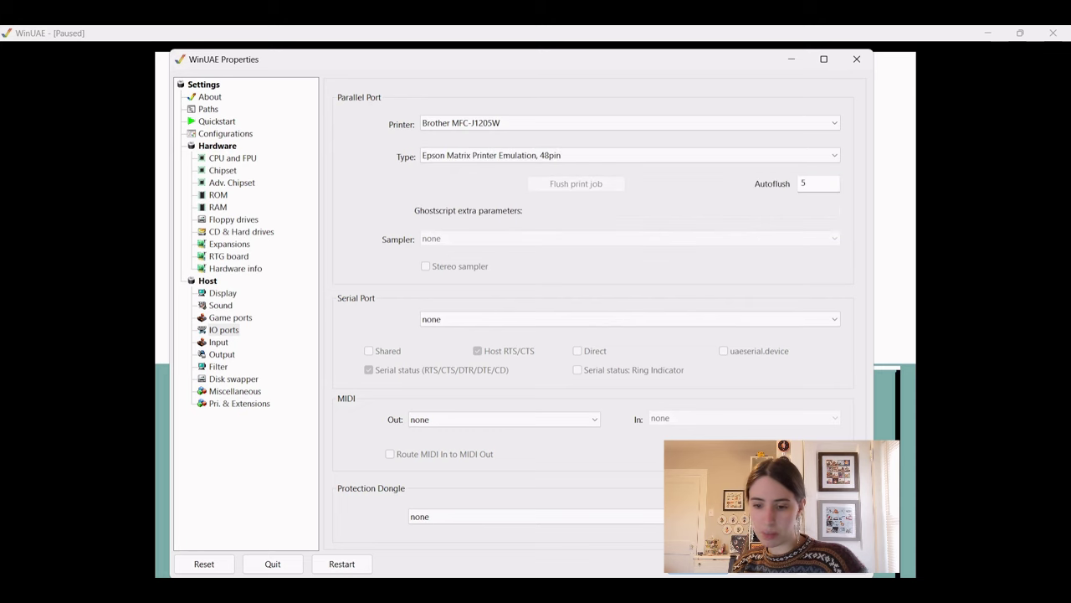
pyautogui.click(703, 572)
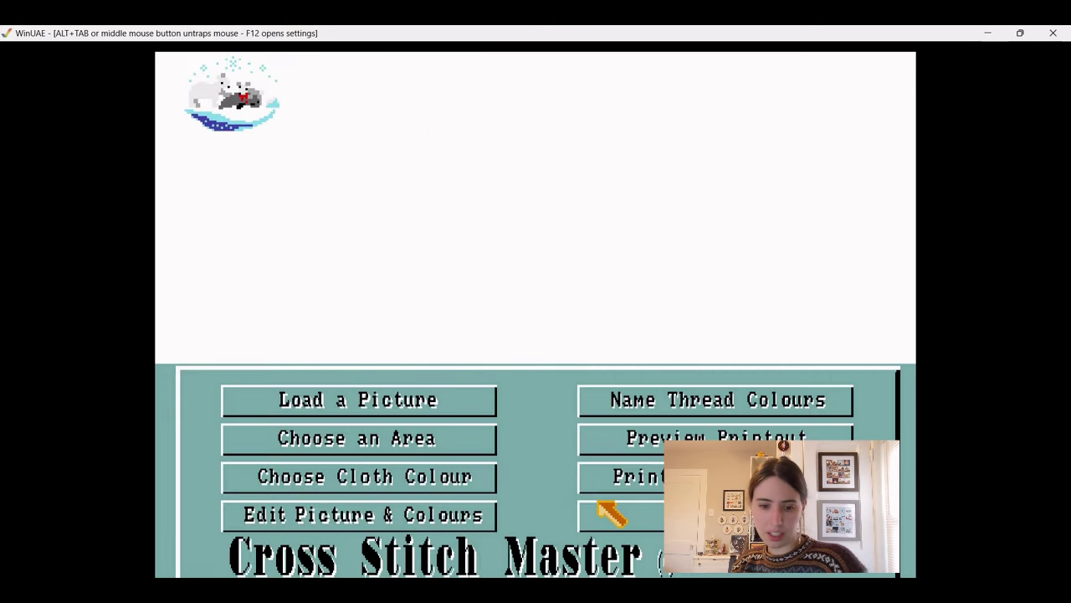
# Drag out a stitching area over the polar bears in the picture.
pyautogui.click(306, 450)
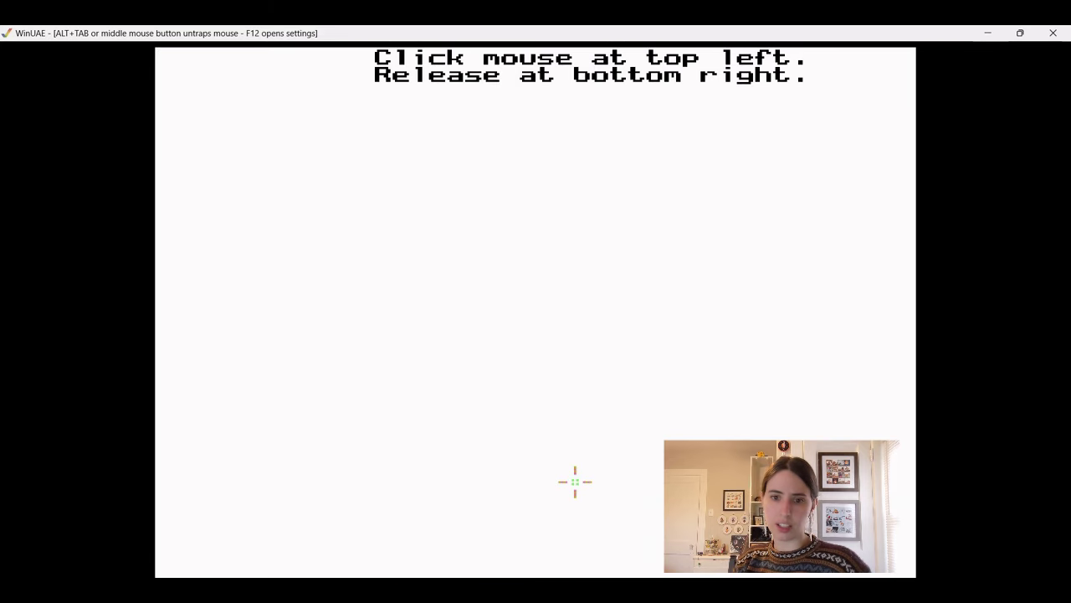
pyautogui.moveTo(178, 58); pyautogui.dragTo(293, 565)
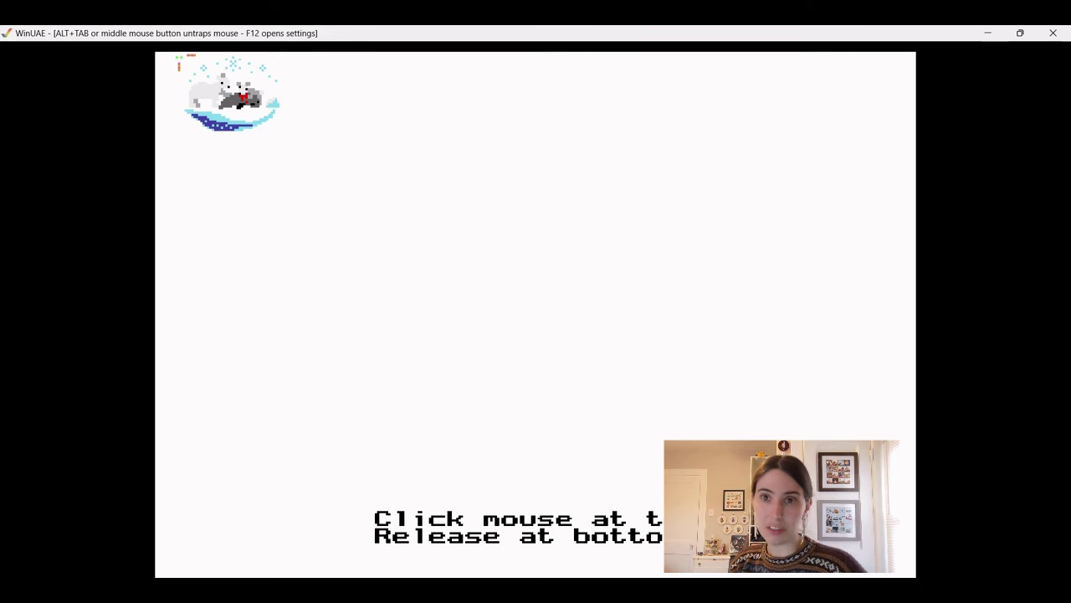
pyautogui.moveTo(180, 58); pyautogui.dragTo(285, 139)
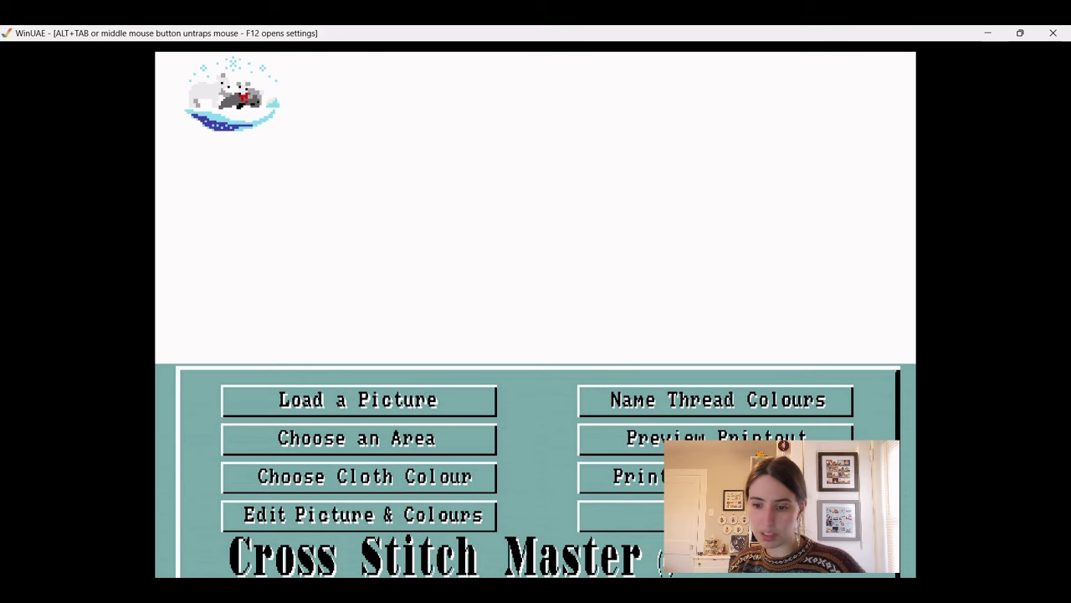
# Decline printing with unnamed colours, then name the first two swatches DMC 01 and DMC 349.
pyautogui.click(621, 476)
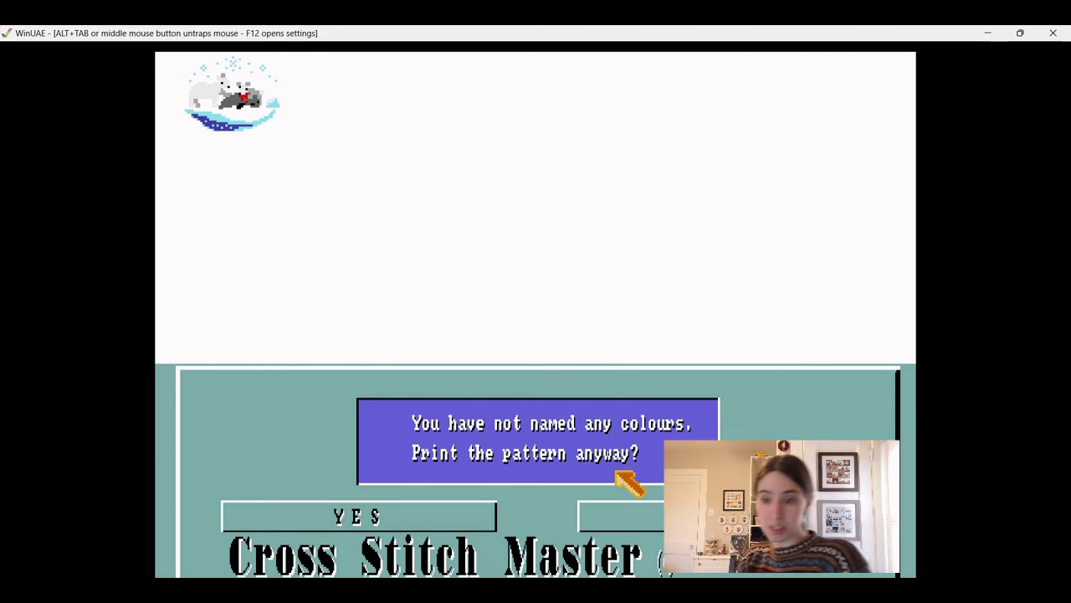
pyautogui.click(670, 515)
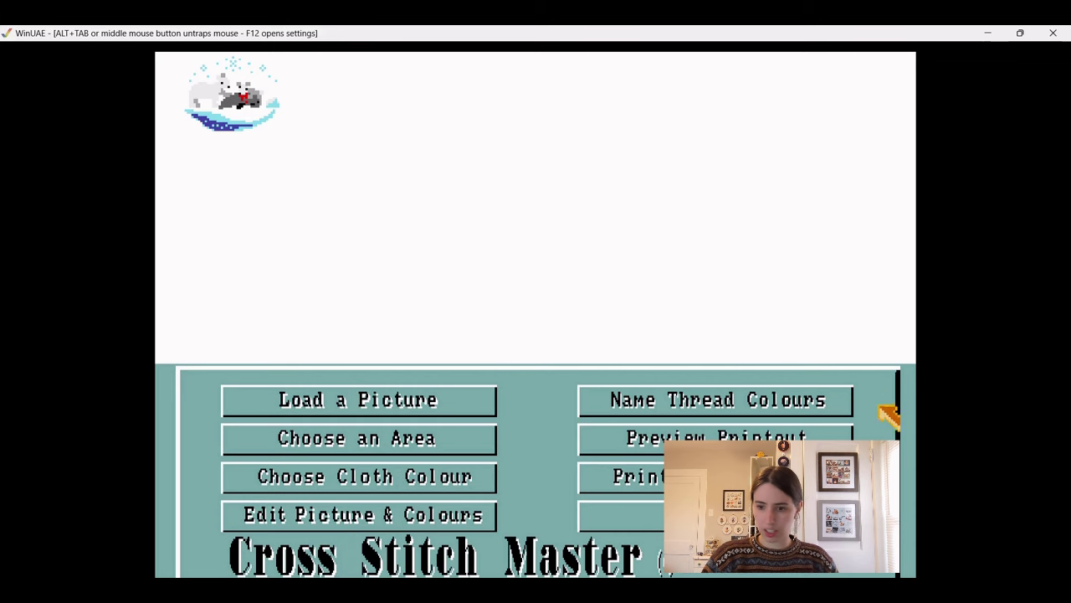
pyautogui.click(778, 399)
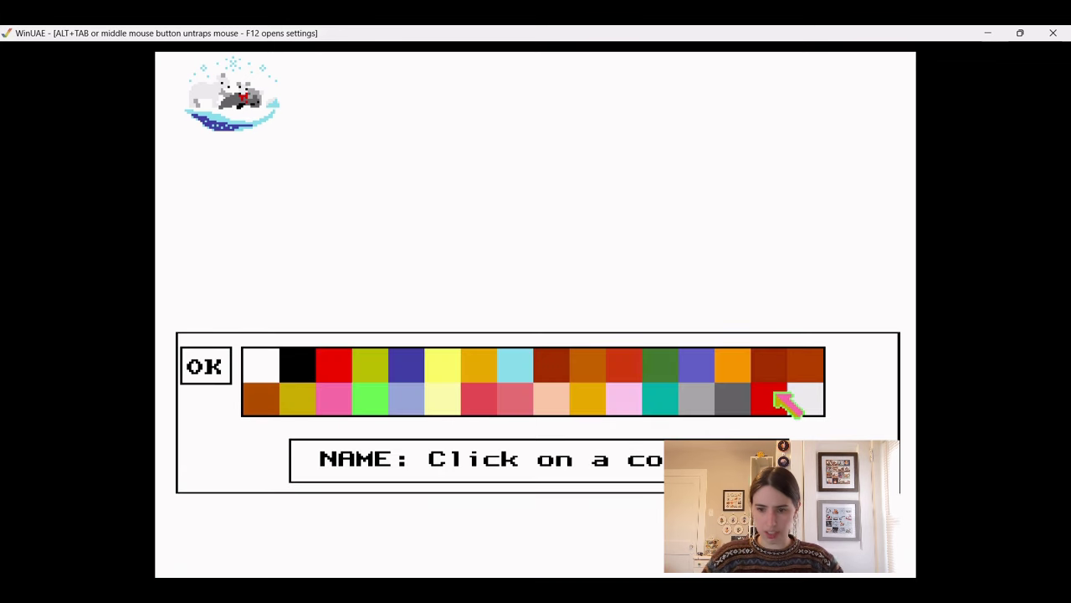
pyautogui.click(816, 404)
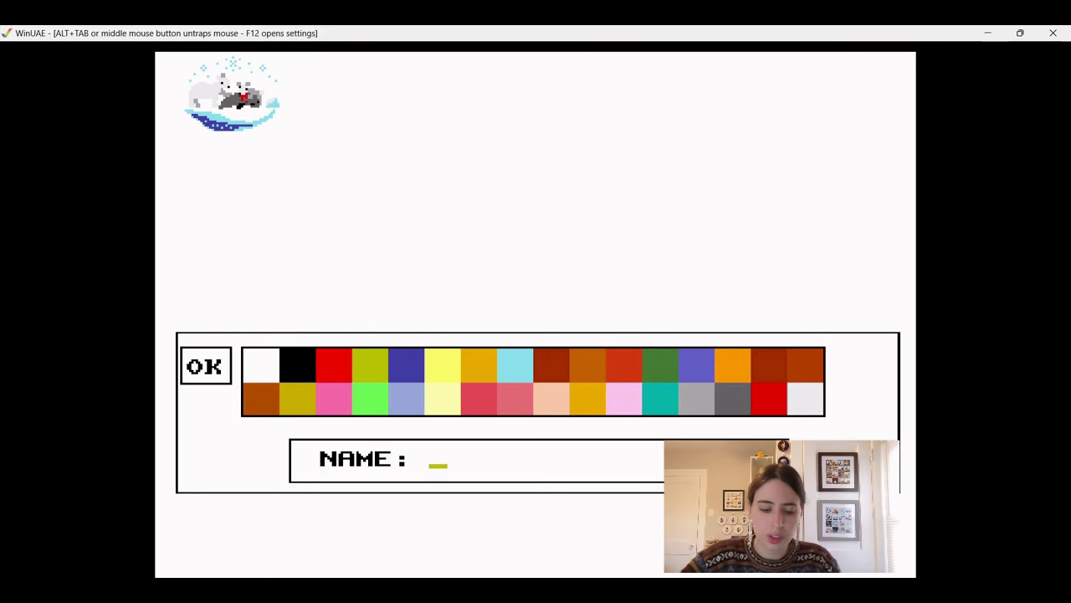
pyautogui.write('DMC 01')
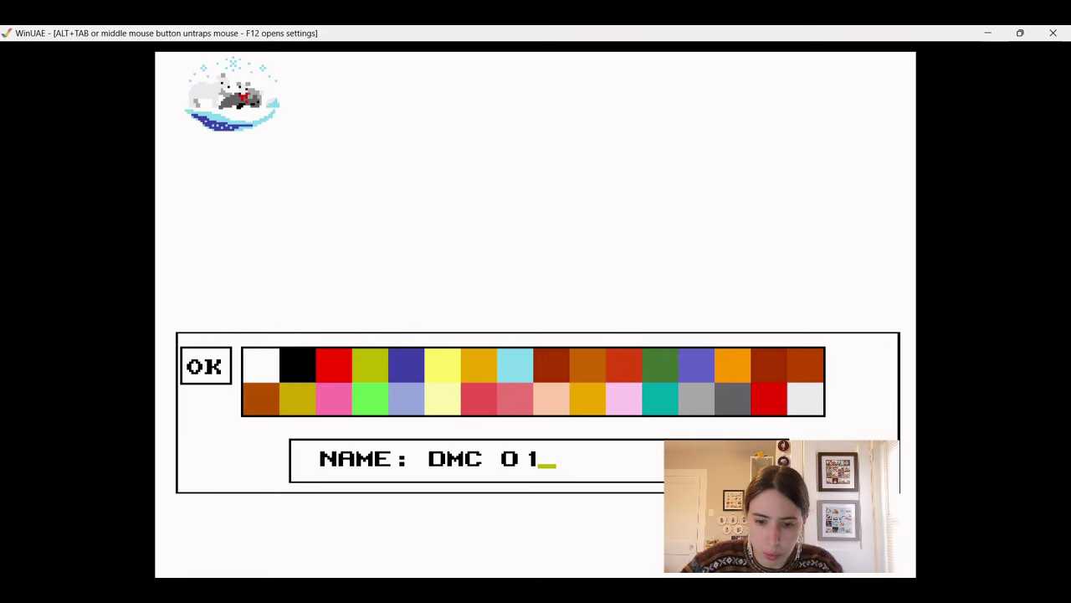
pyautogui.press('Return')
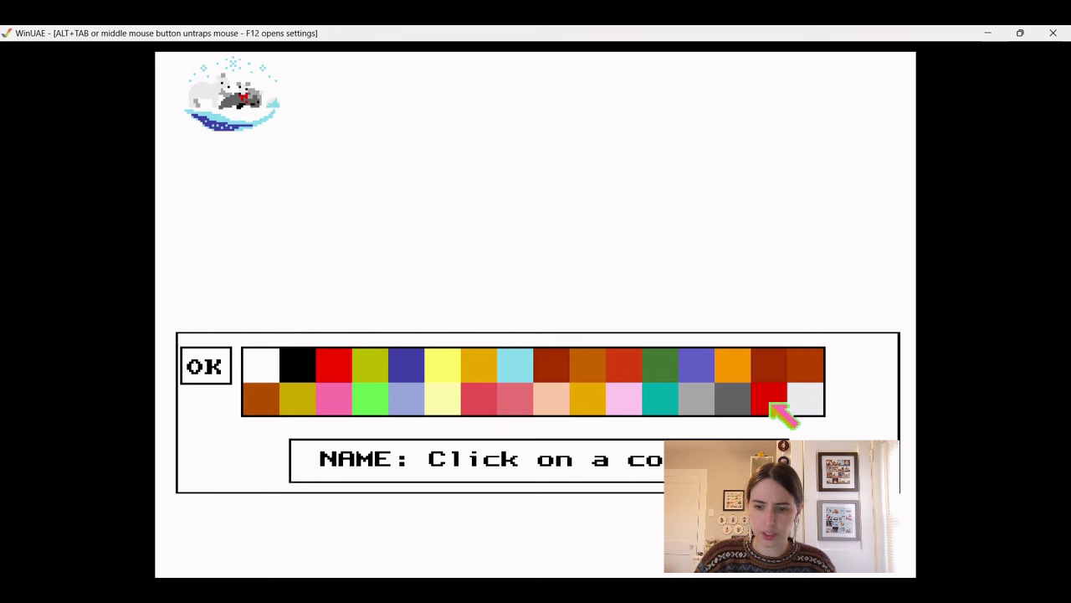
pyautogui.click(799, 406)
pyautogui.write('DMC 349')
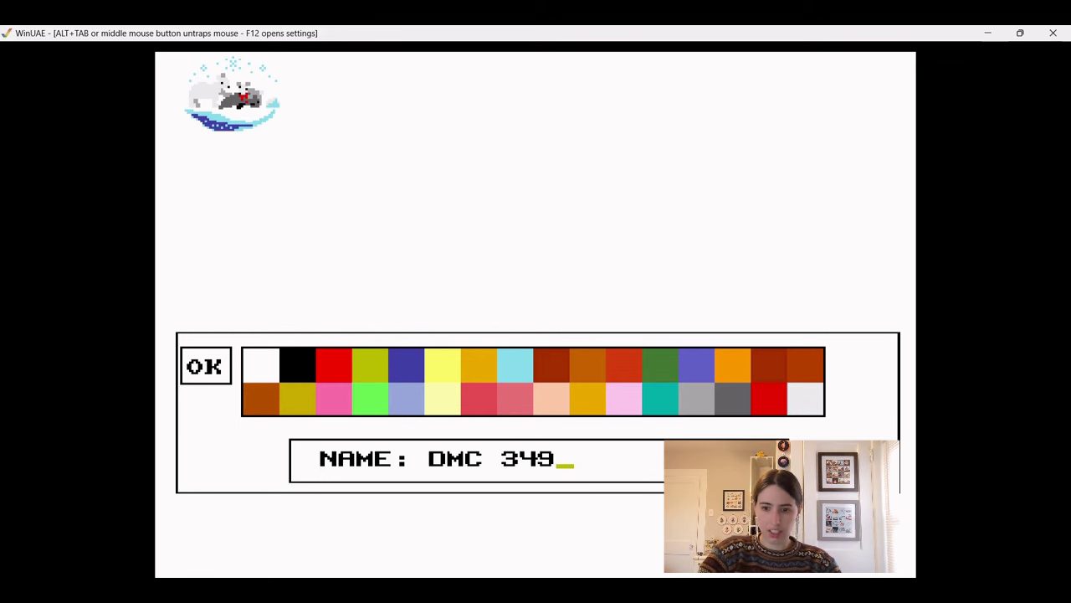
pyautogui.press('Return')
# Name the next three swatches DMC 414, DMC 168 and DMC 310.
pyautogui.click(778, 405)
pyautogui.write('DMC 414')
pyautogui.press('Return')
pyautogui.click(708, 410)
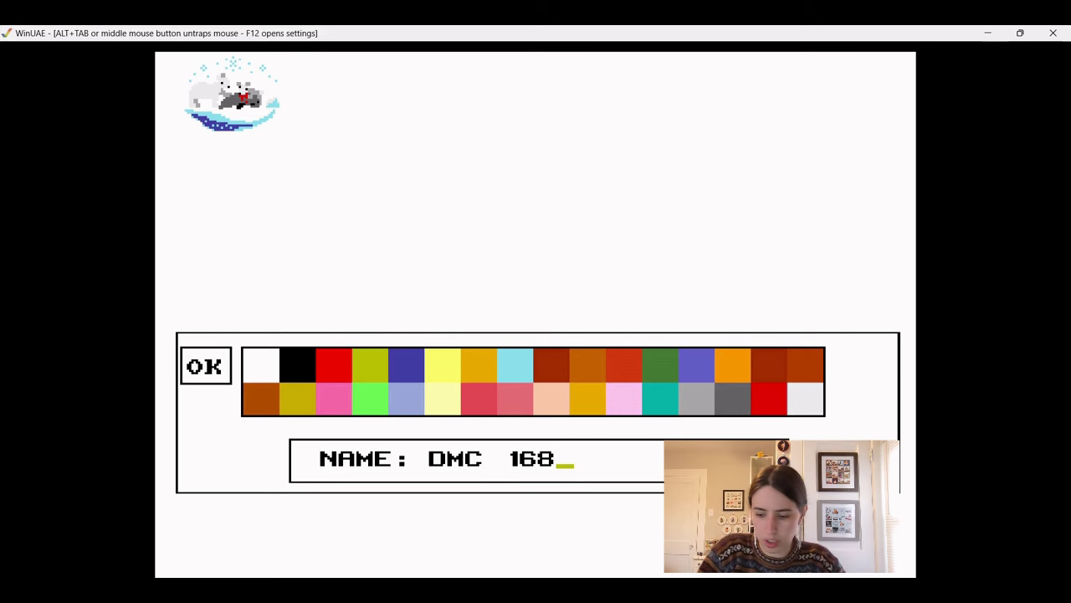
pyautogui.press('Return')
pyautogui.click(722, 405)
pyautogui.write('DMC 3 10')
pyautogui.press('Return')
# Name the black swatch DMC 828 and another swatch DMC 517, then confirm the names.
pyautogui.click(293, 368)
pyautogui.write('DMC 828')
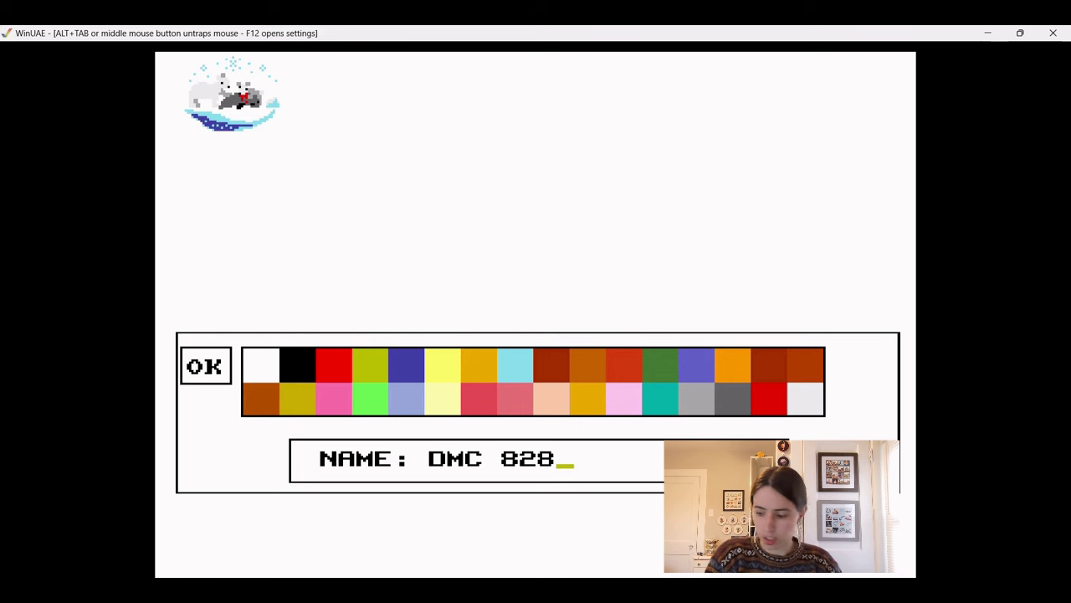
pyautogui.press('Return')
pyautogui.click(519, 377)
pyautogui.write('DMC 5 17')
pyautogui.press('Return')
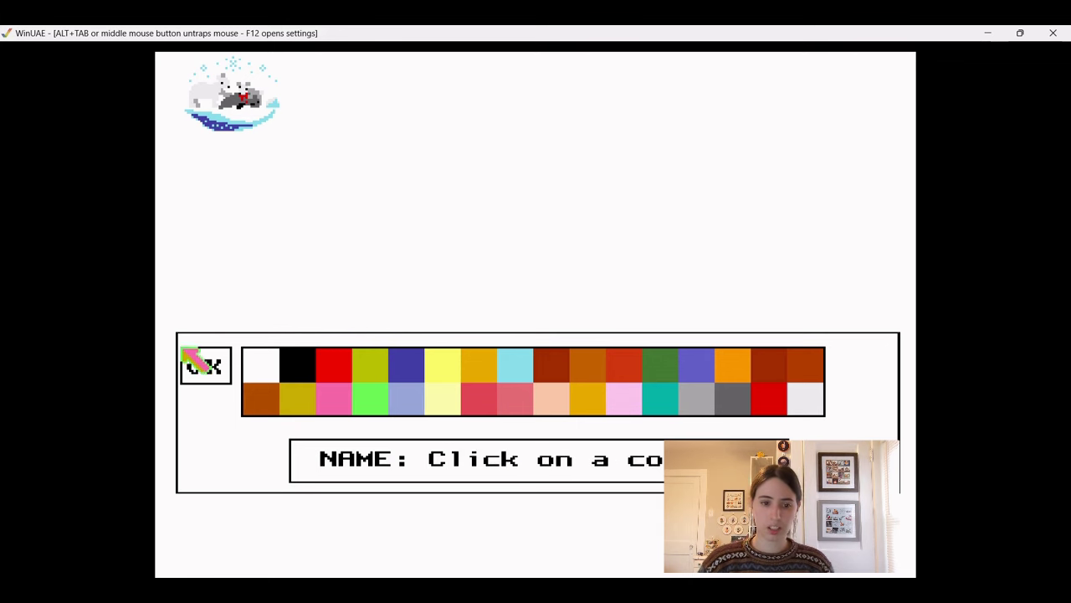
pyautogui.click(201, 368)
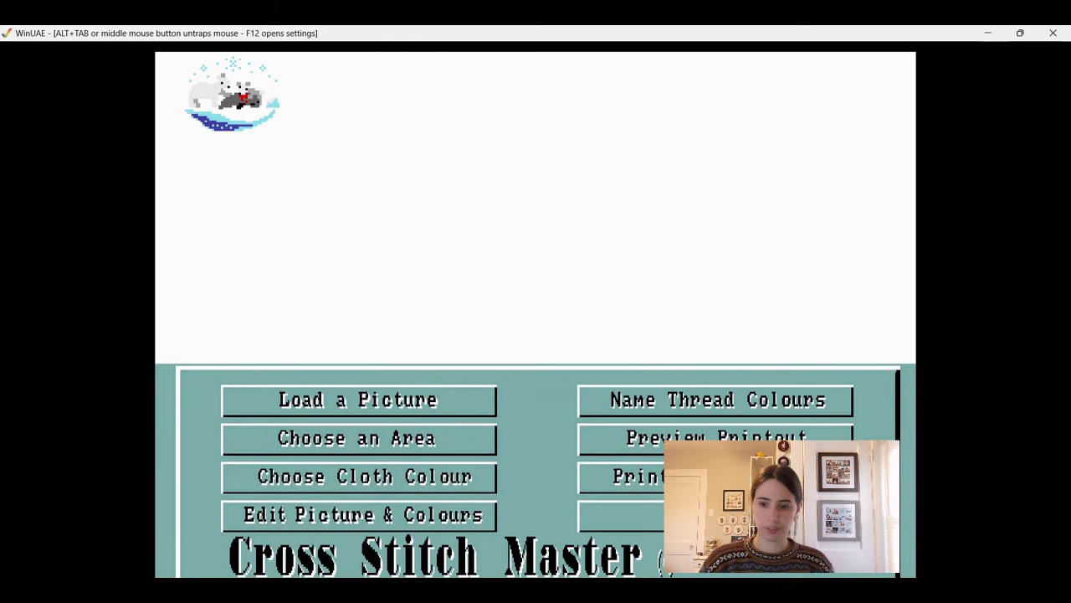
# Print the polar-bear pattern after confirming the printer is ready.
pyautogui.click(620, 476)
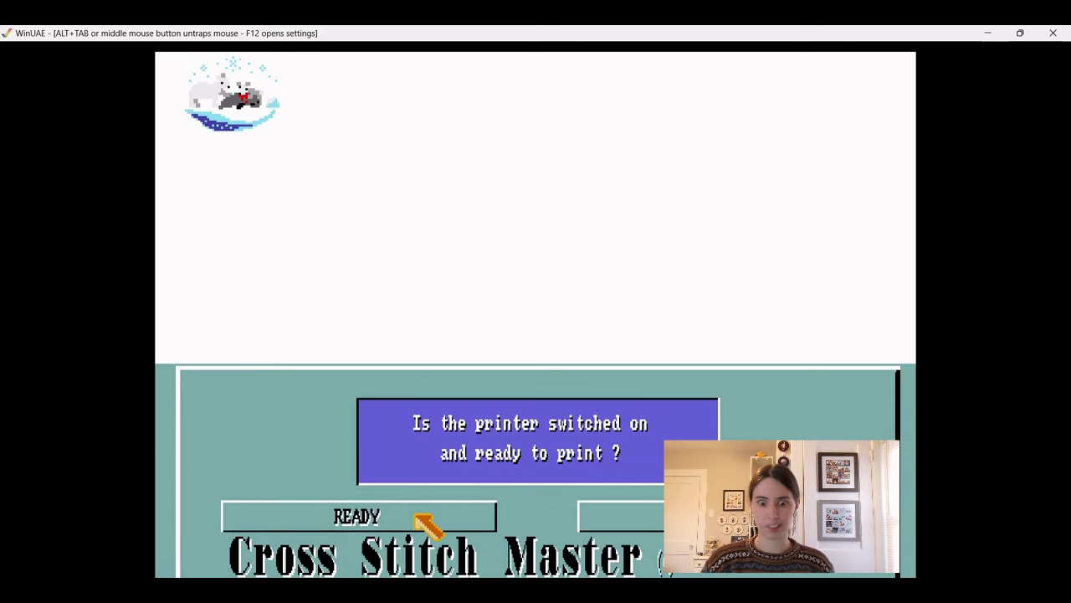
pyautogui.click(415, 515)
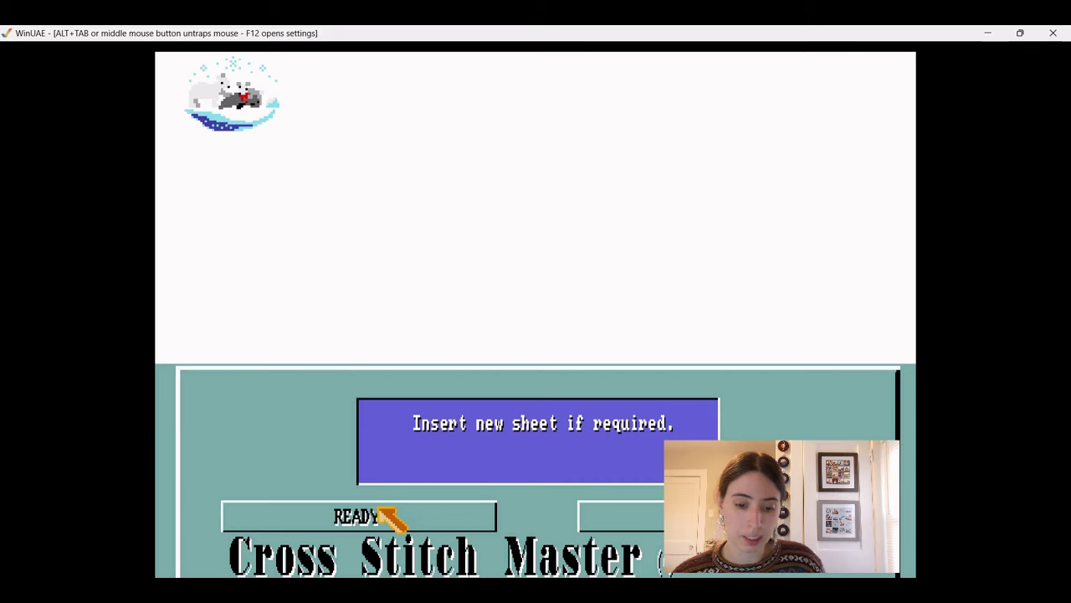
# Continue printing past the 'Insert new sheet if required' prompt.
pyautogui.click(382, 517)
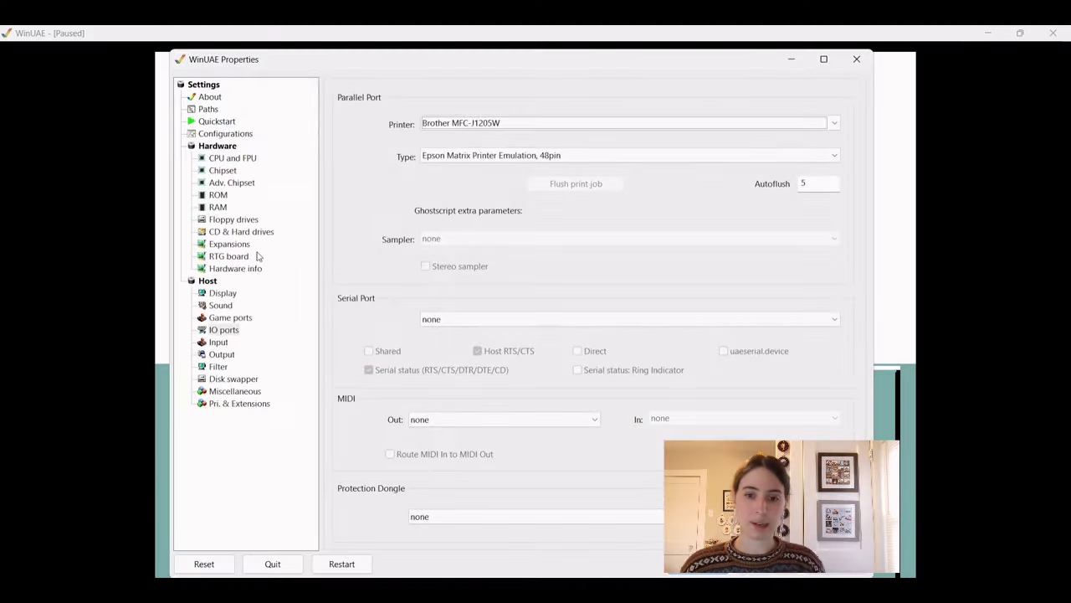
# Switch the parallel port printer to Microsoft Print to PDF and resume emulation.
pyautogui.click(559, 123)
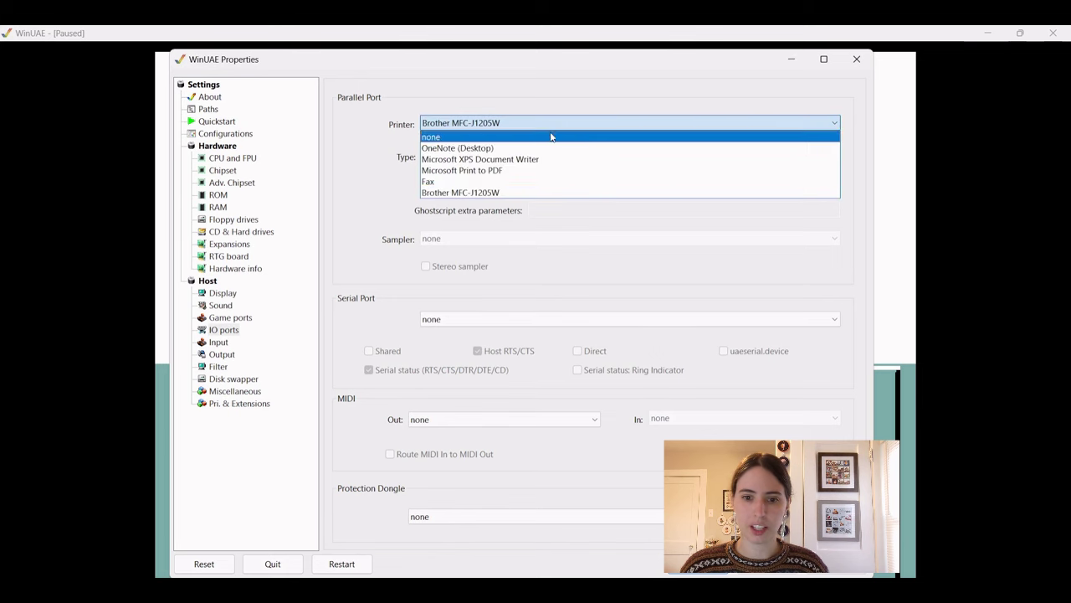
pyautogui.click(539, 177)
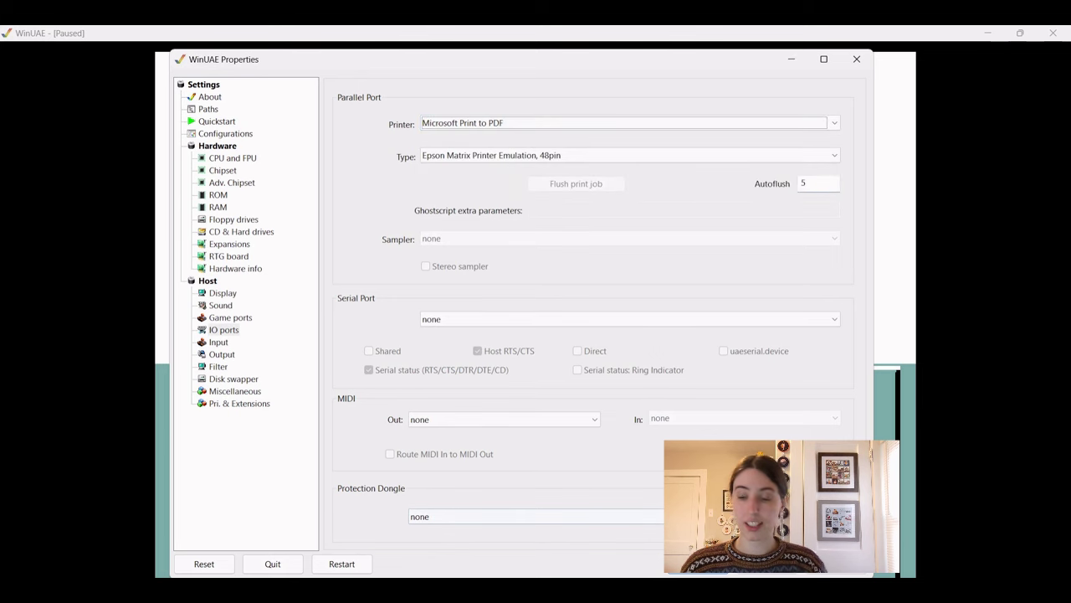
pyautogui.press('Return')
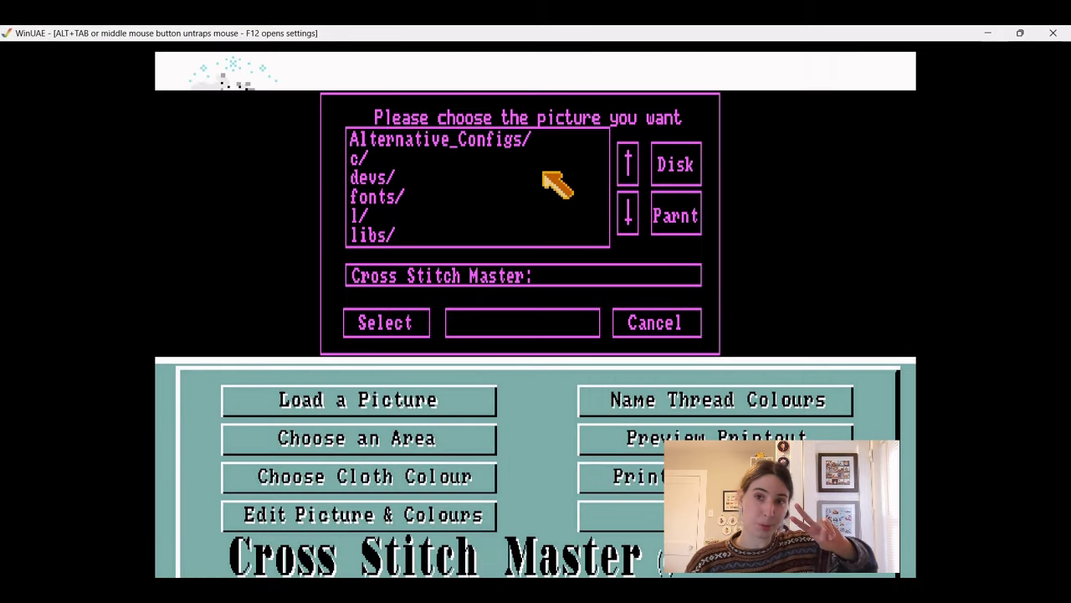
# Scroll the picture chooser to bring the Bears.IFF picture into view.
pyautogui.click(632, 216)
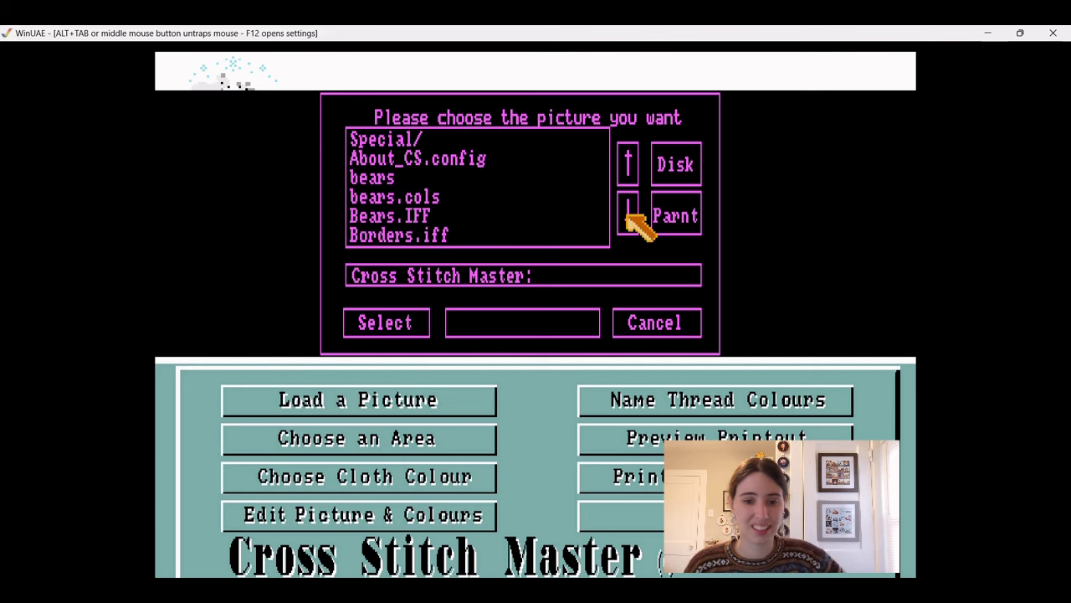